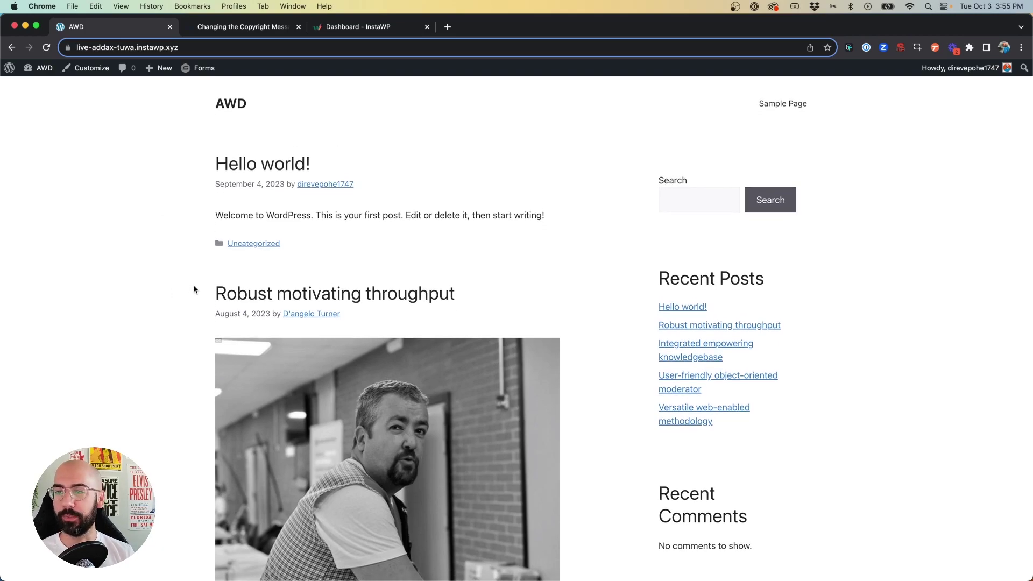
Inspect the live site's footer copyright line and its 'Built with GeneratePress' credit.
scroll(133, 259, down, 15)
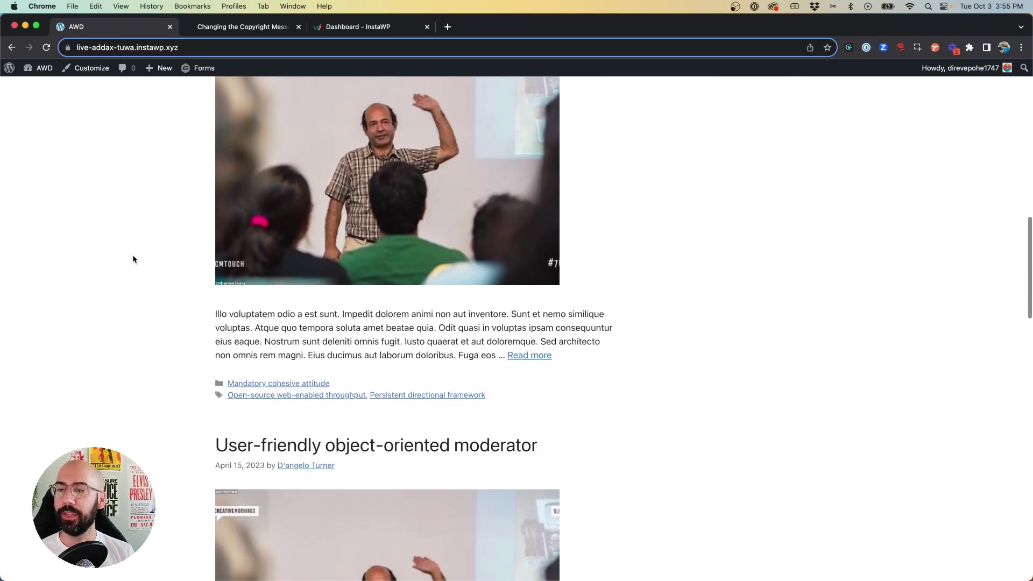
scroll(132, 260, down, 4)
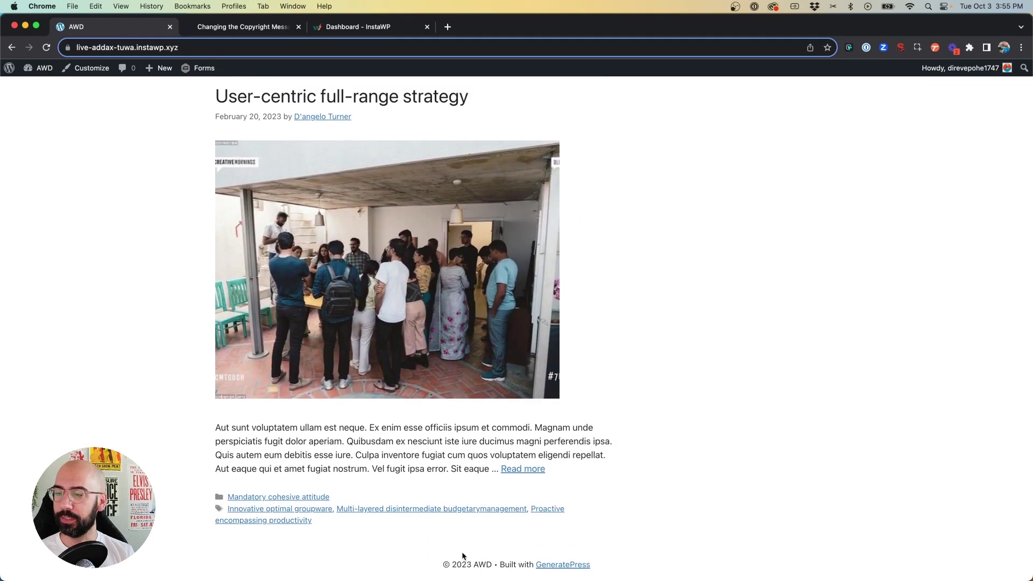
drag(433, 564, 596, 562)
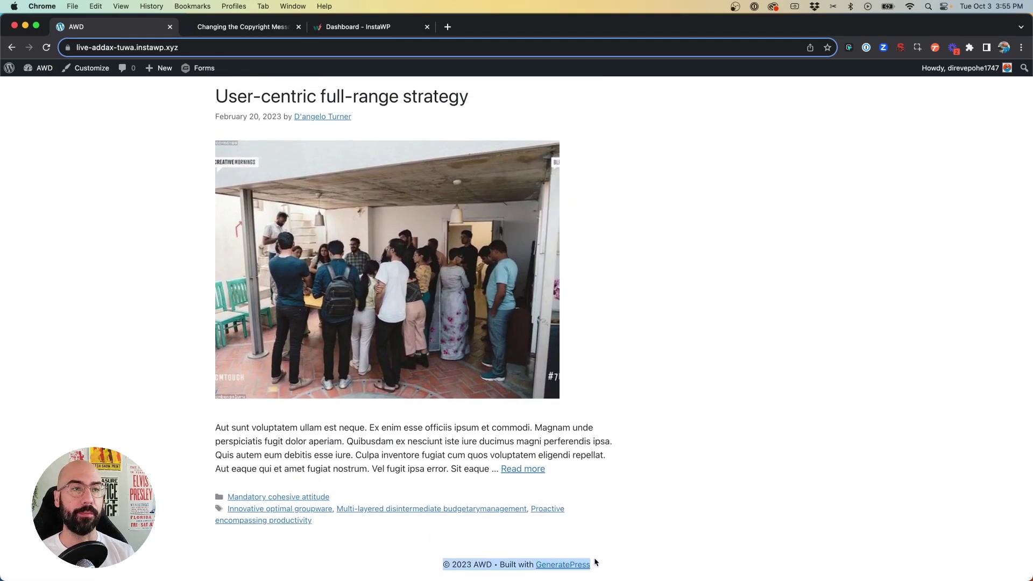
click(596, 563)
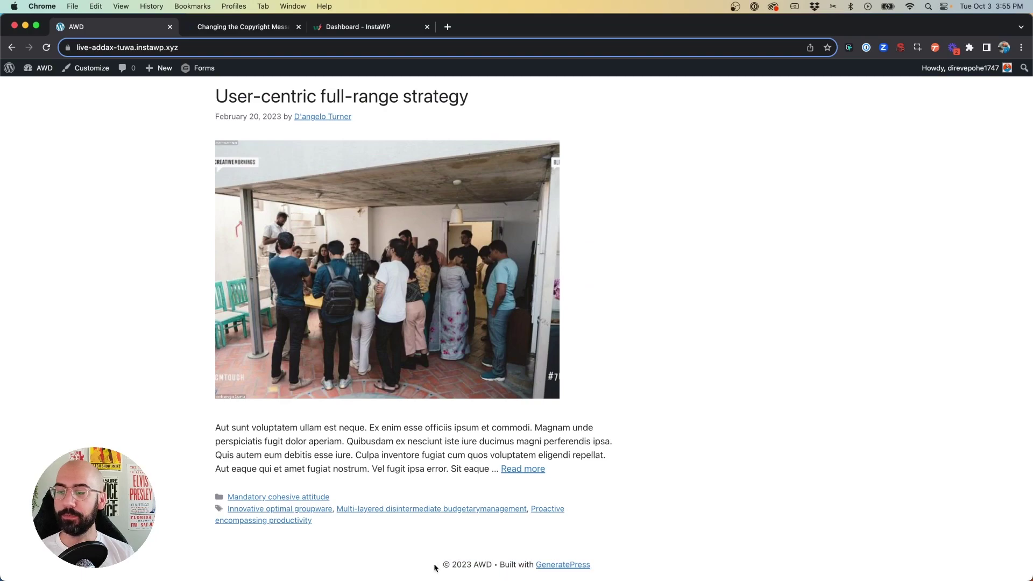
drag(435, 568, 517, 563)
click(581, 559)
triple_click(603, 560)
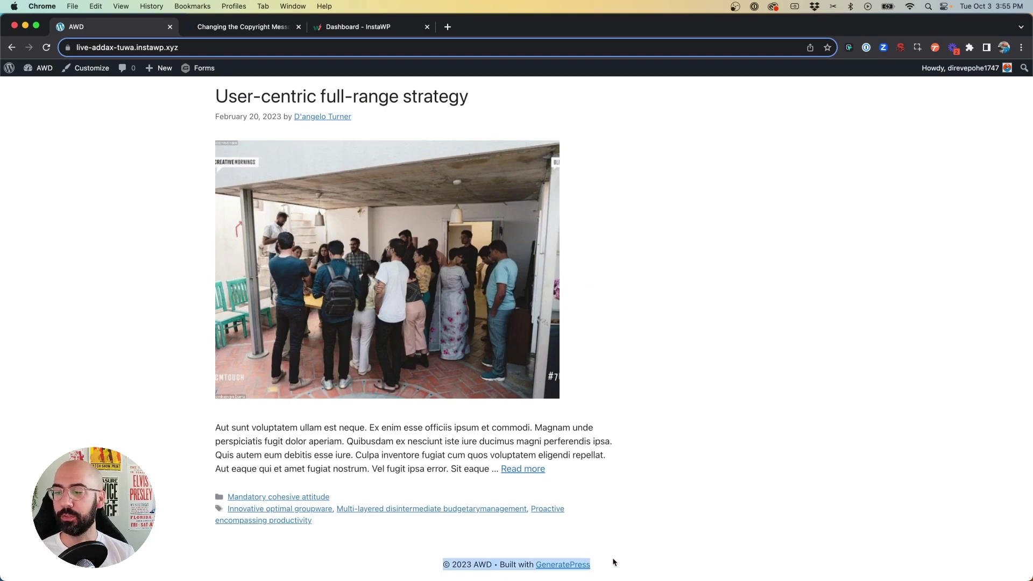
click(613, 563)
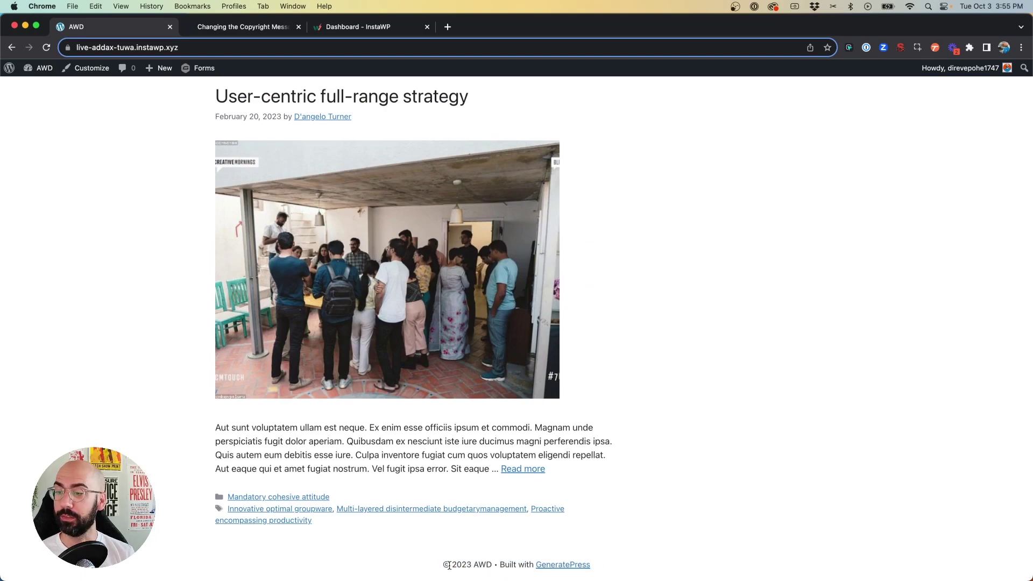
double_click(482, 563)
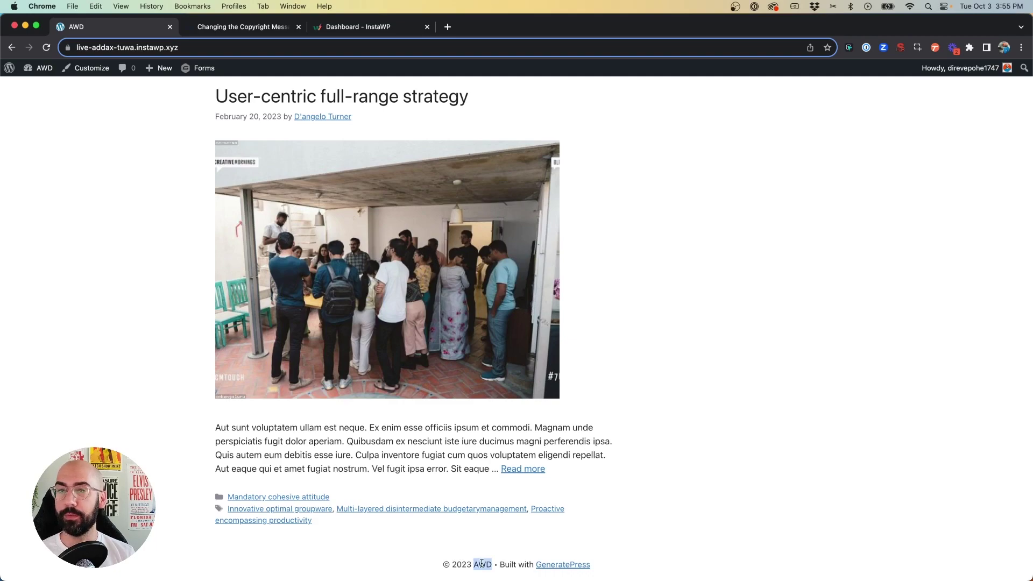
drag(506, 563, 629, 563)
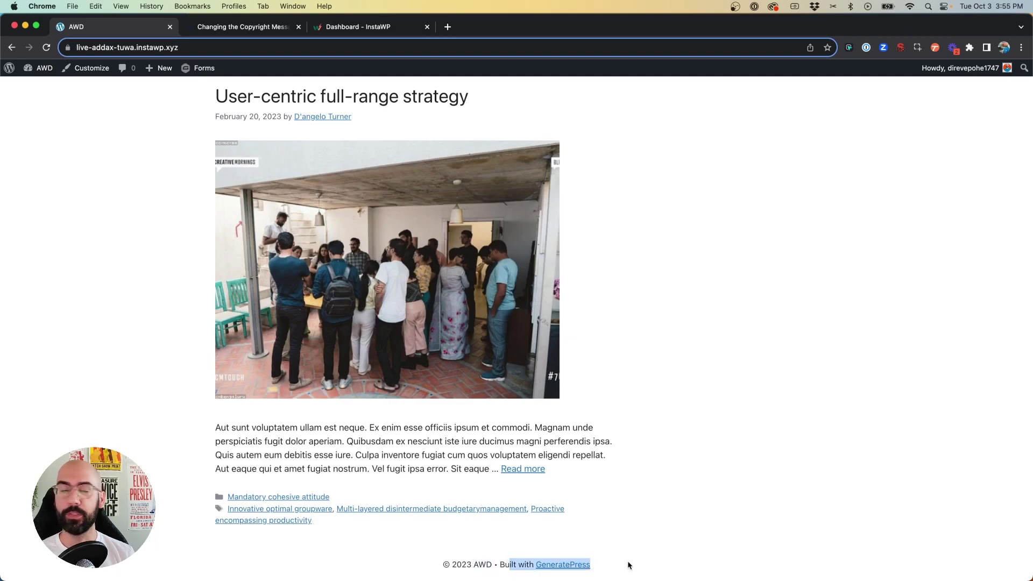
click(629, 563)
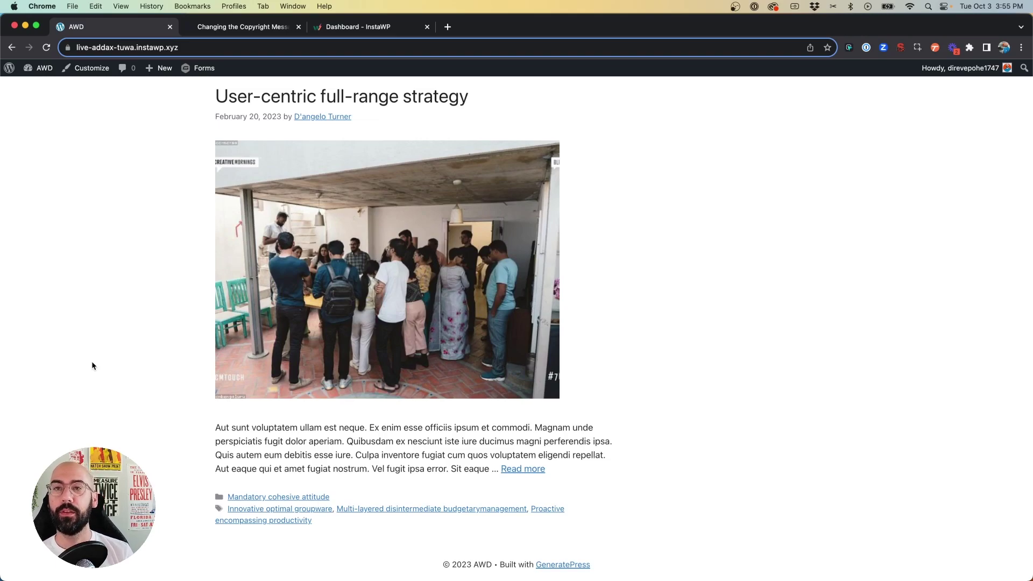
scroll(91, 366, up, 20)
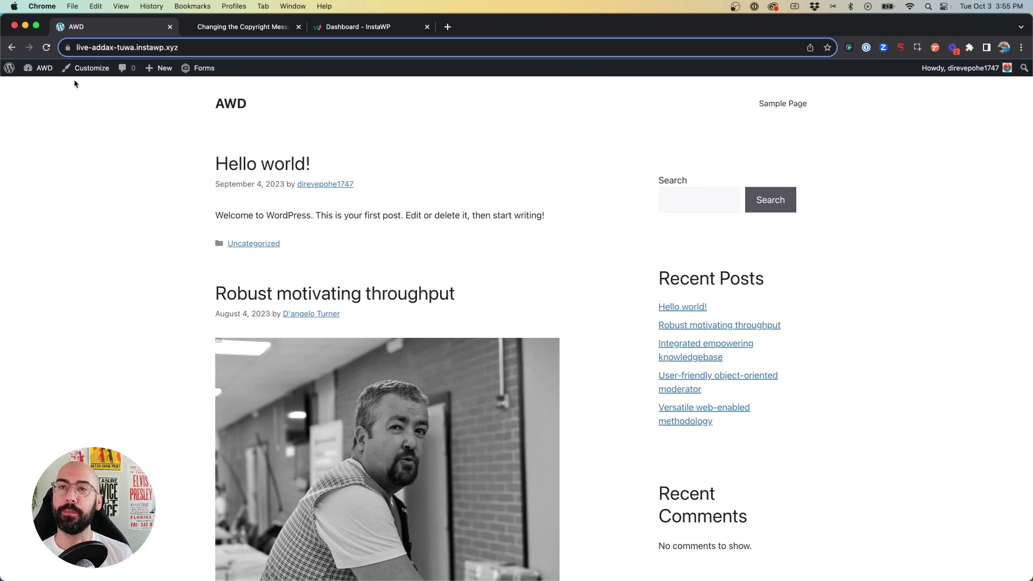
Open the admin Dashboard in a new tab and go to the Theme File Editor.
super+click(87, 68)
click(220, 27)
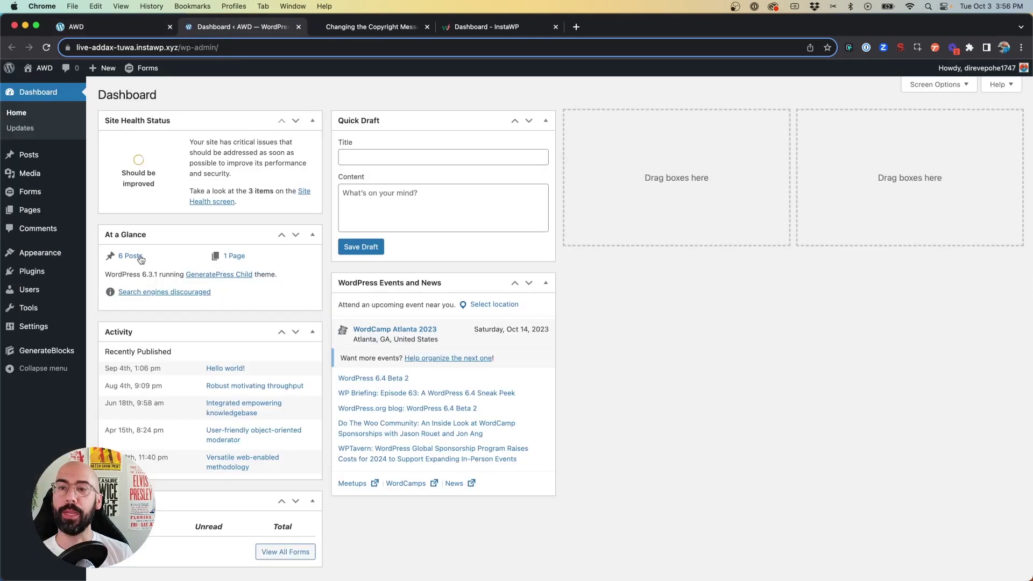
mouse_move(44, 256)
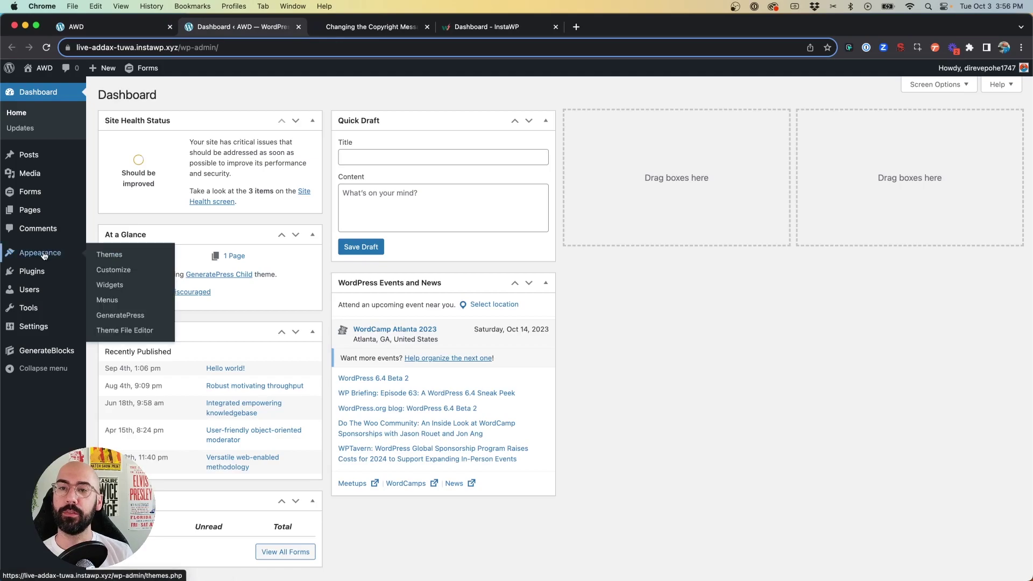
click(121, 331)
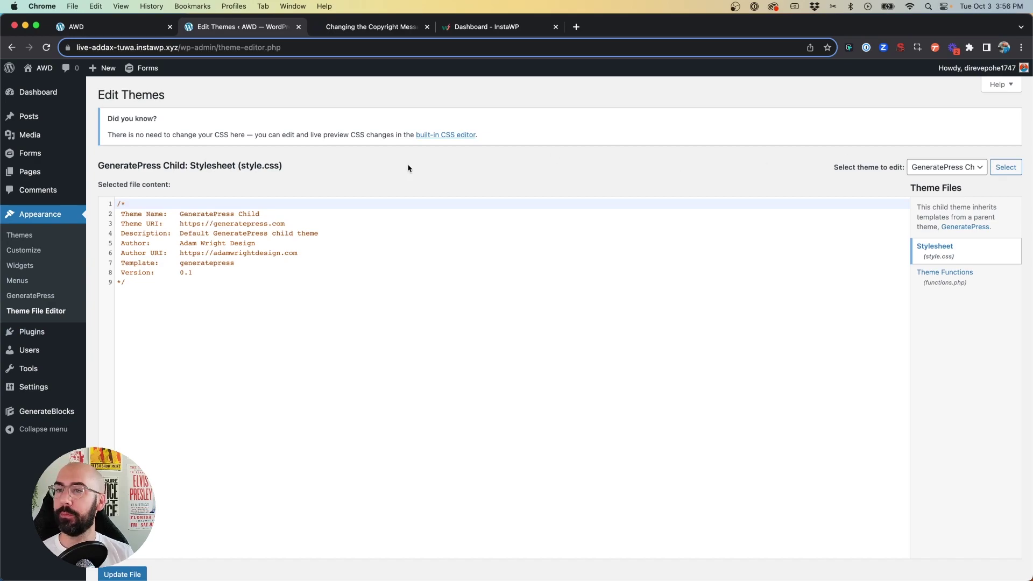
Open the GeneratePress Child functions.php and add blank lines below the opening <?php tag.
drag(104, 166, 257, 163)
click(812, 191)
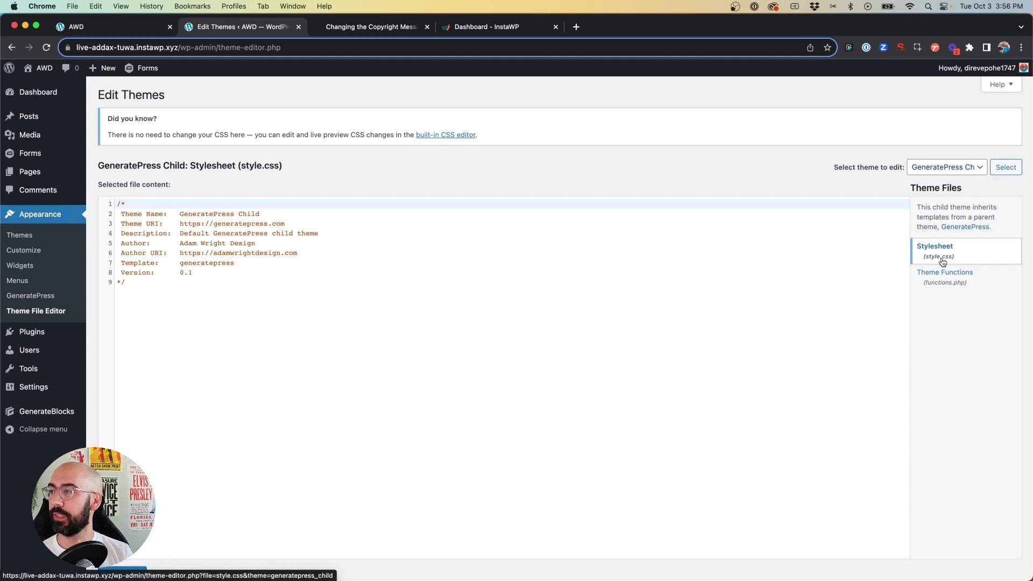
click(951, 278)
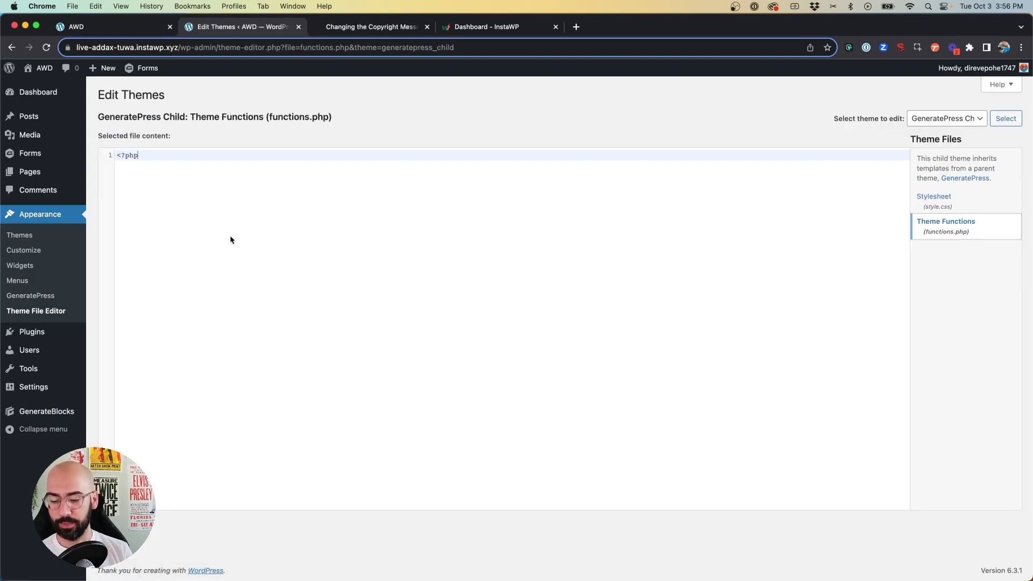
key(Return)
key(Return)
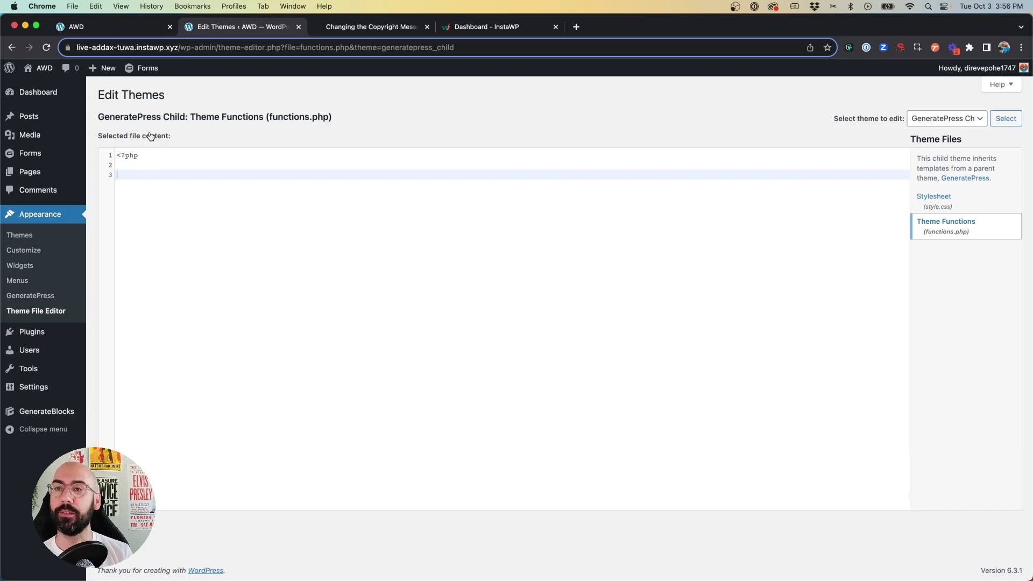
Copy the generate_copyright add_filter snippet from the docs' 'Using a function' section.
click(351, 28)
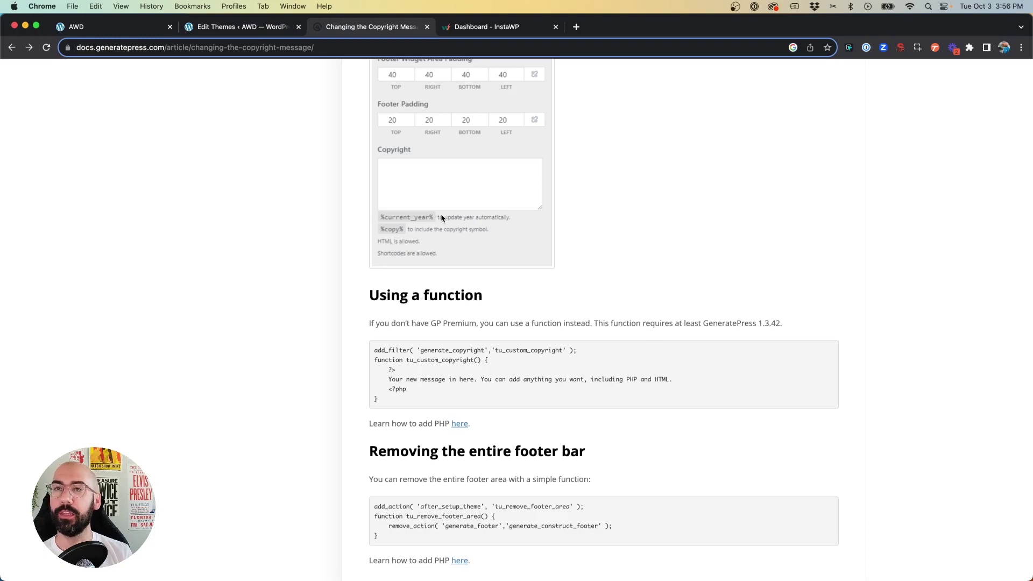
scroll(441, 215, up, 1)
scroll(442, 215, down, 3)
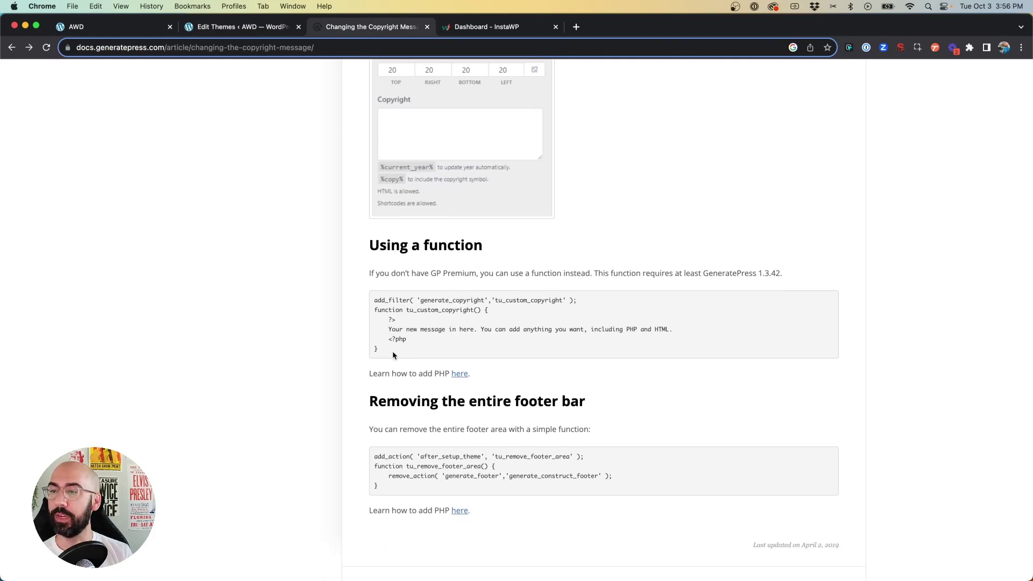
drag(392, 353, 362, 307)
key(super+c)
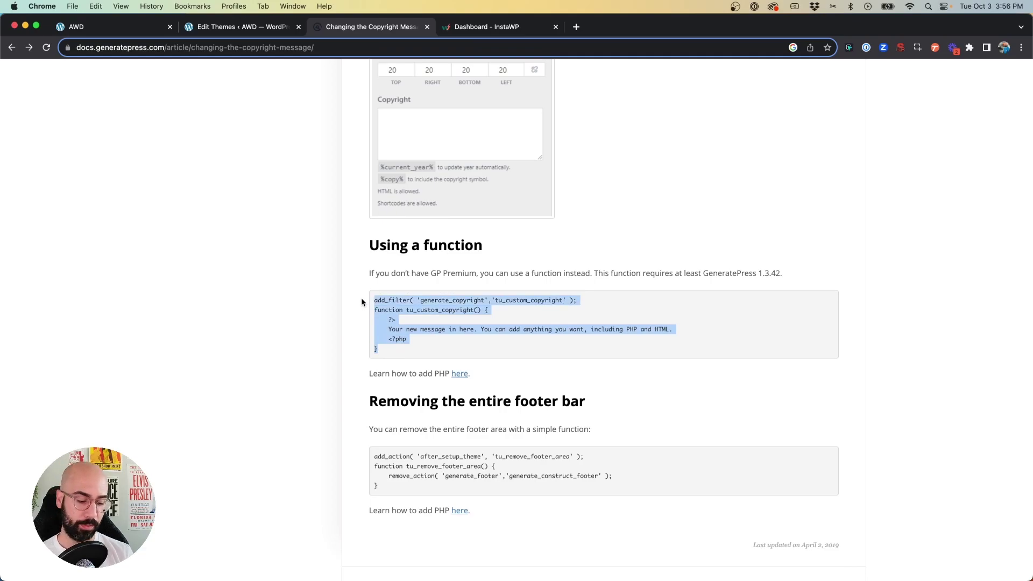
Paste the generate_copyright filter into functions.php and select the placeholder message on line 6.
click(226, 27)
key(super+v)
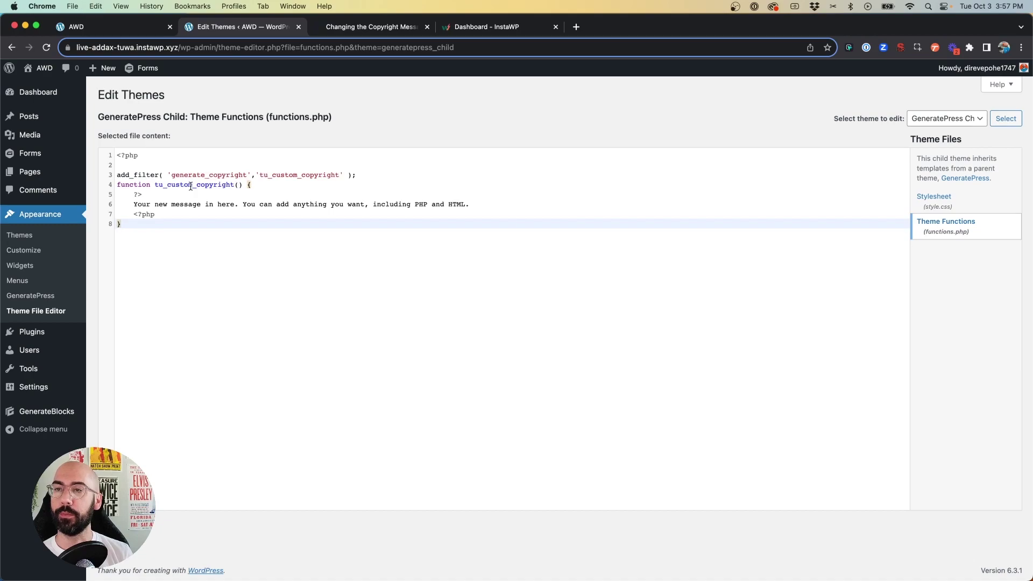
click(132, 204)
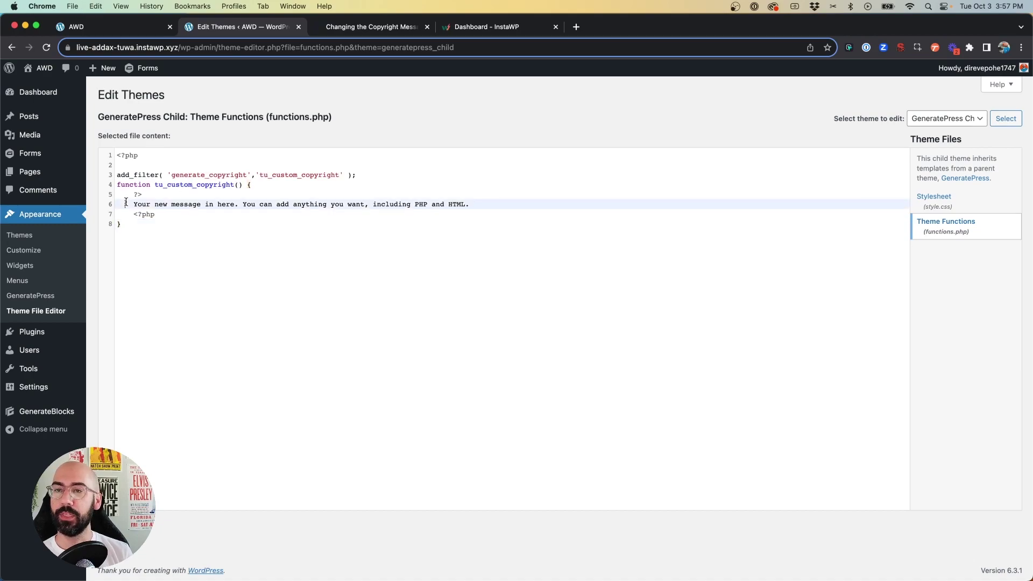
drag(131, 204, 471, 206)
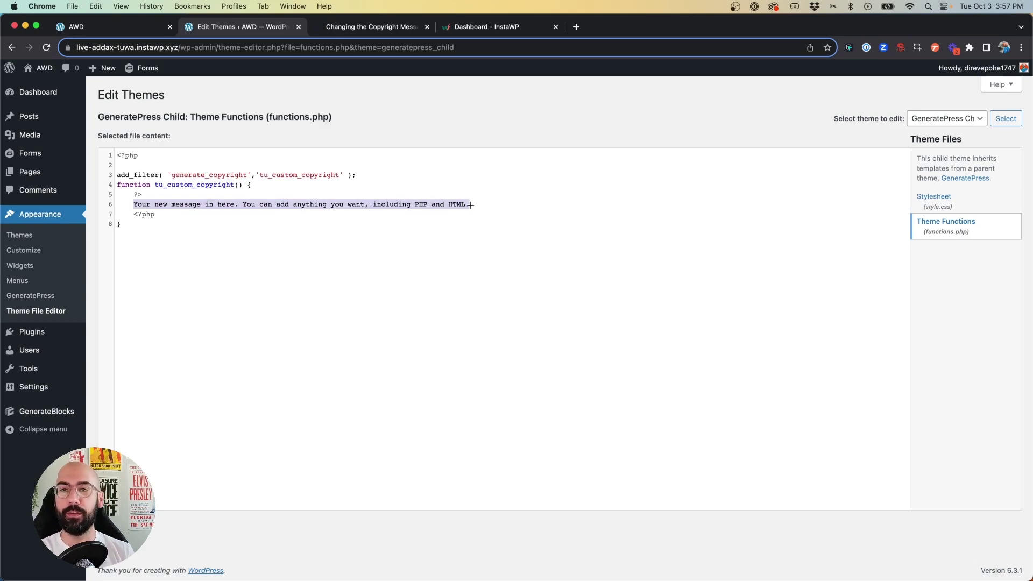
Replace the placeholder with 'Copyright 2023', the company name, and 'All Rights Reserved'.
key(super+f)
key(Escape)
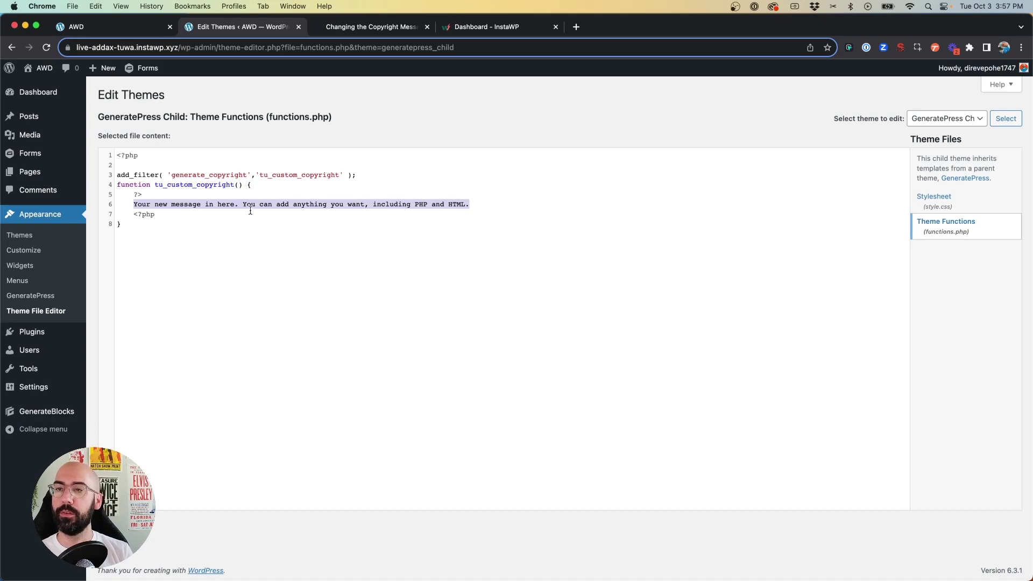
text(Copyright)
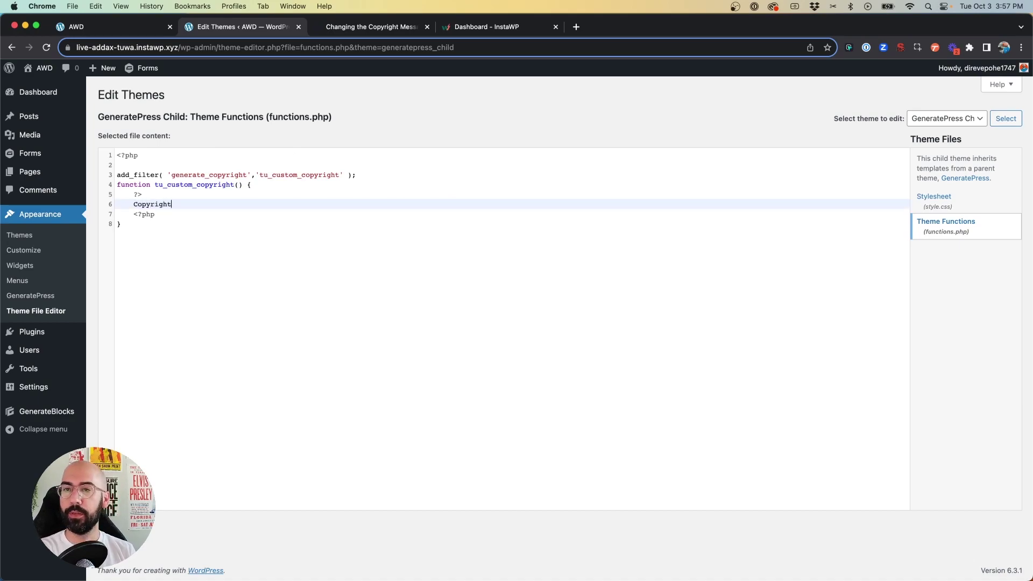
text( 2023 Adam )
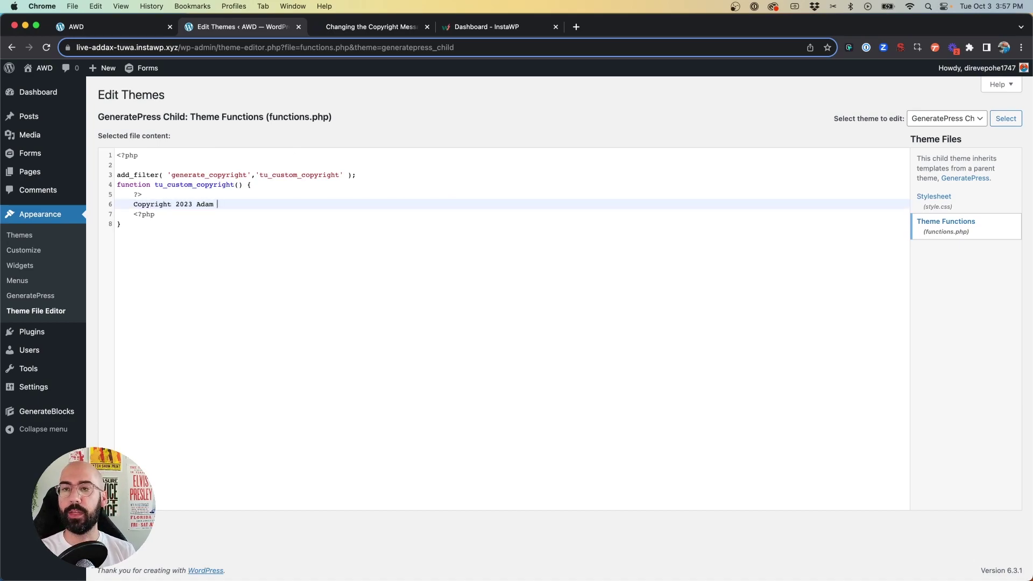
text(Wright Deisgn)
key(BackSpace)
key(BackSpace)
key(BackSpace)
key(BackSpace)
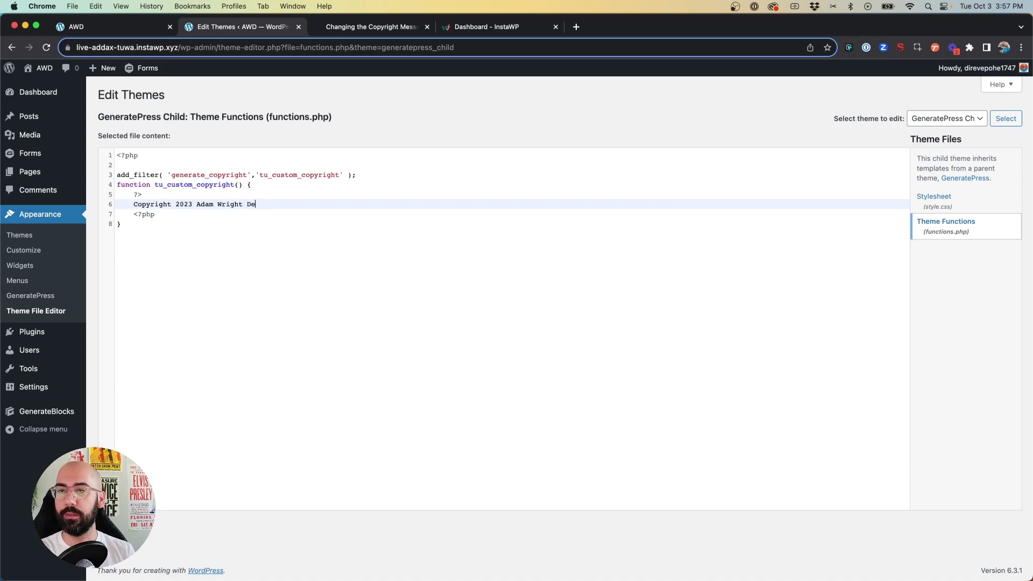
text(sign. All R)
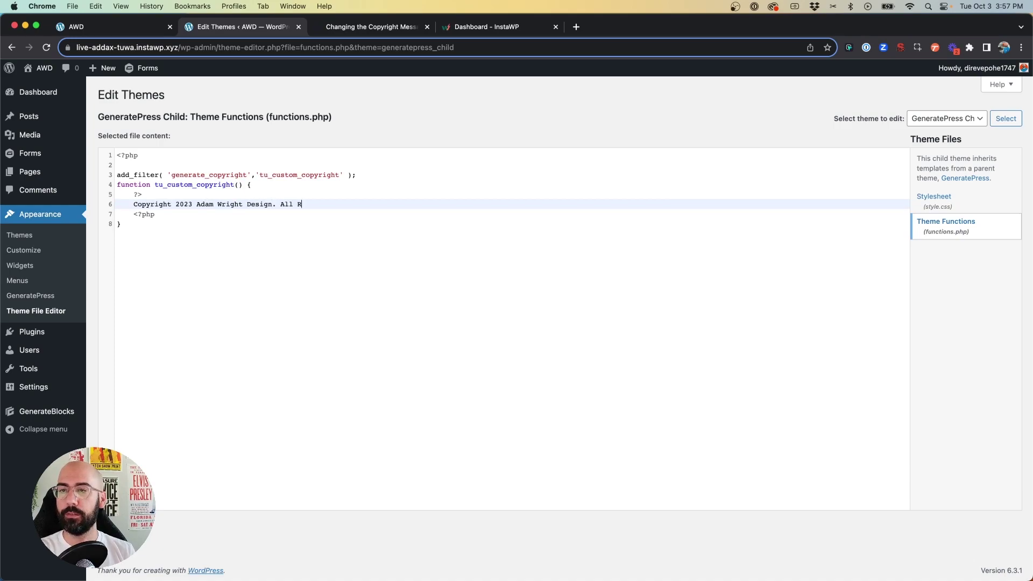
text(ights Reserved.)
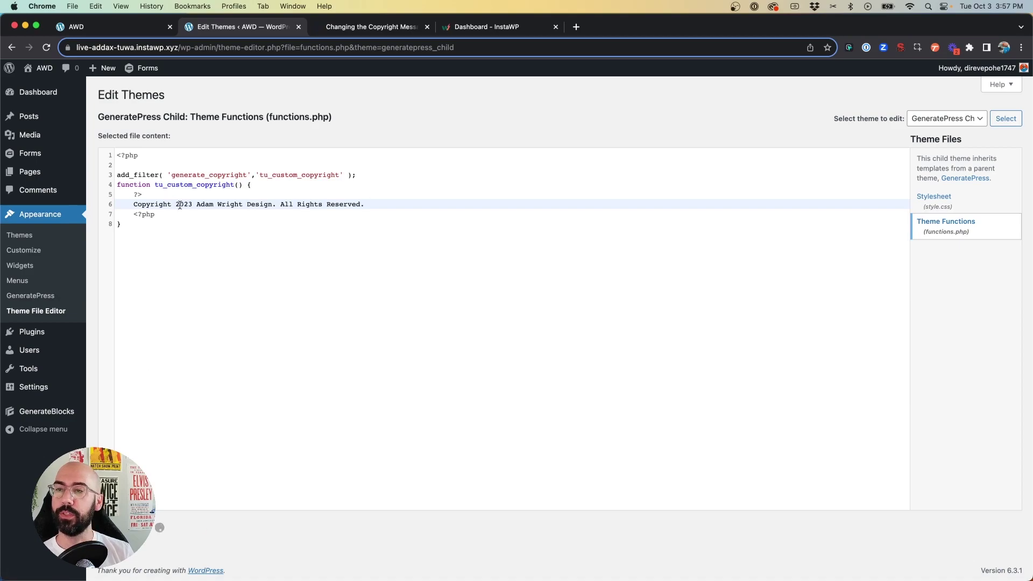
Reload the front page and confirm the footer shows the new 2023 All Rights Reserved line.
key(super+1)
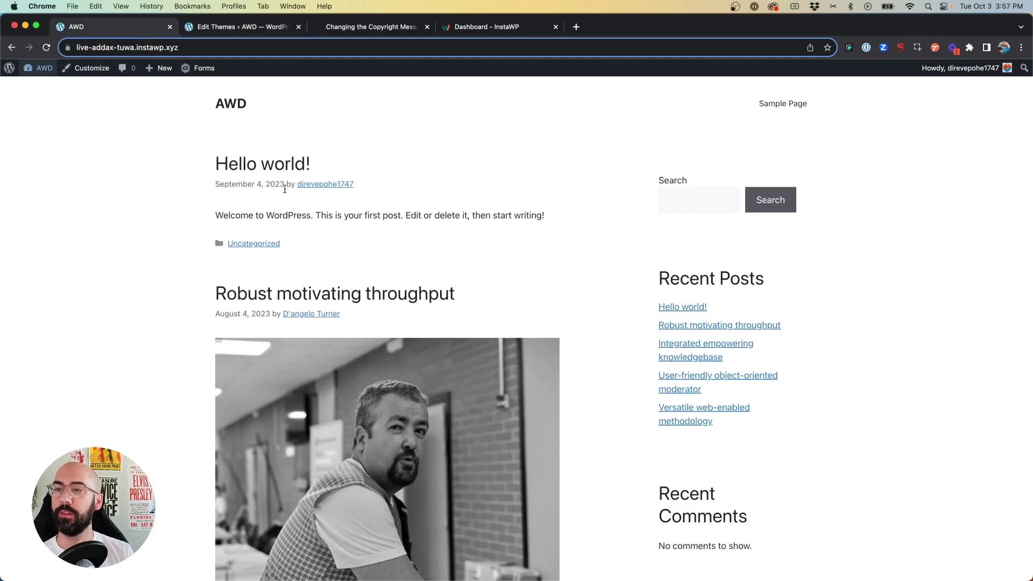
click(232, 105)
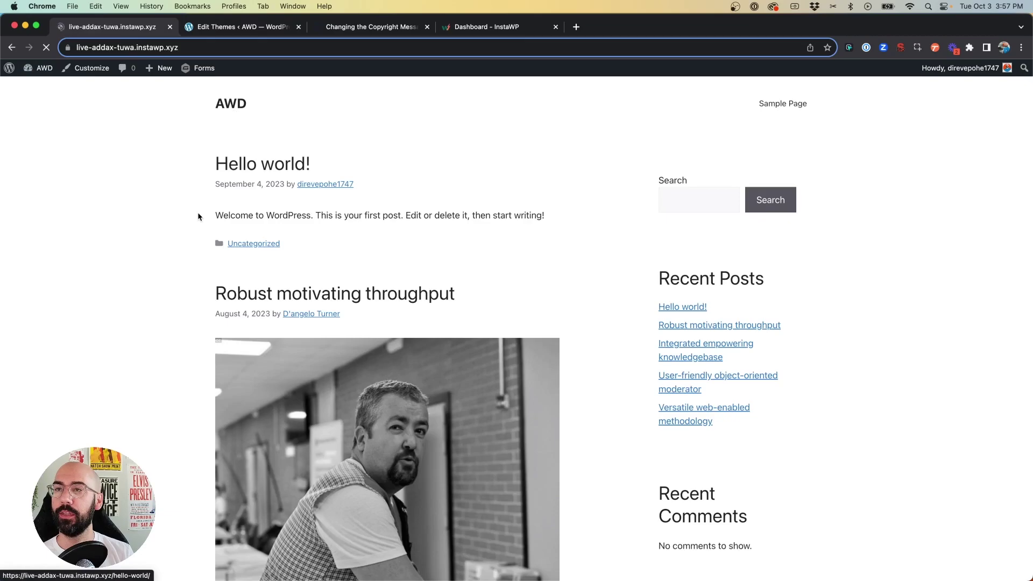
scroll(198, 217, down, 20)
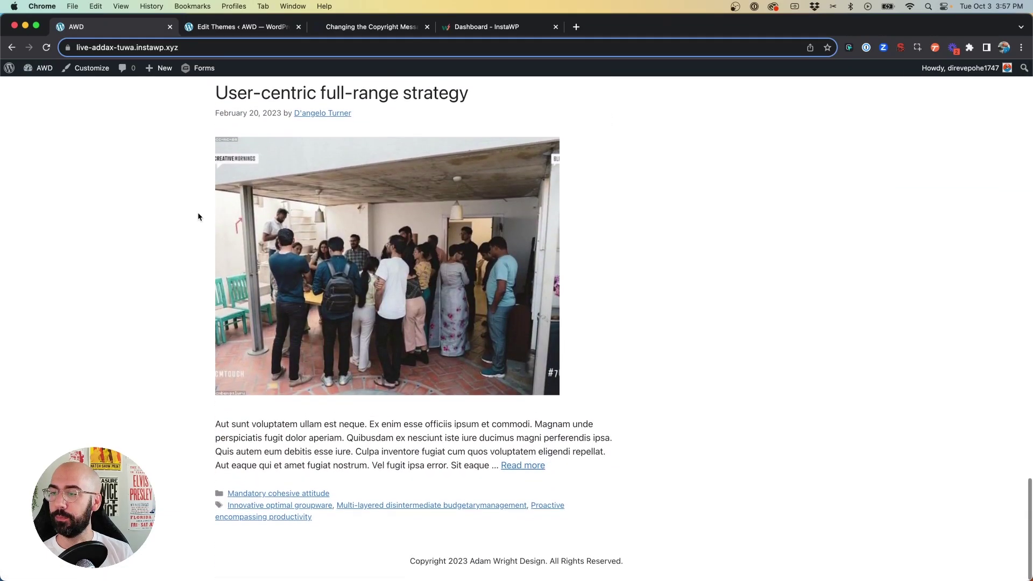
drag(410, 564, 491, 562)
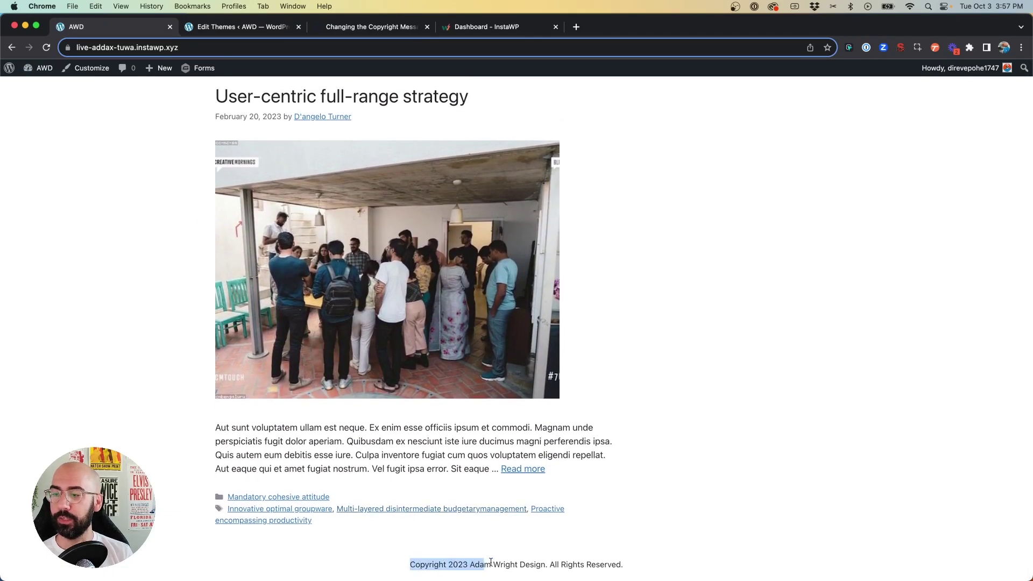
click(618, 561)
triple_click(628, 563)
click(631, 566)
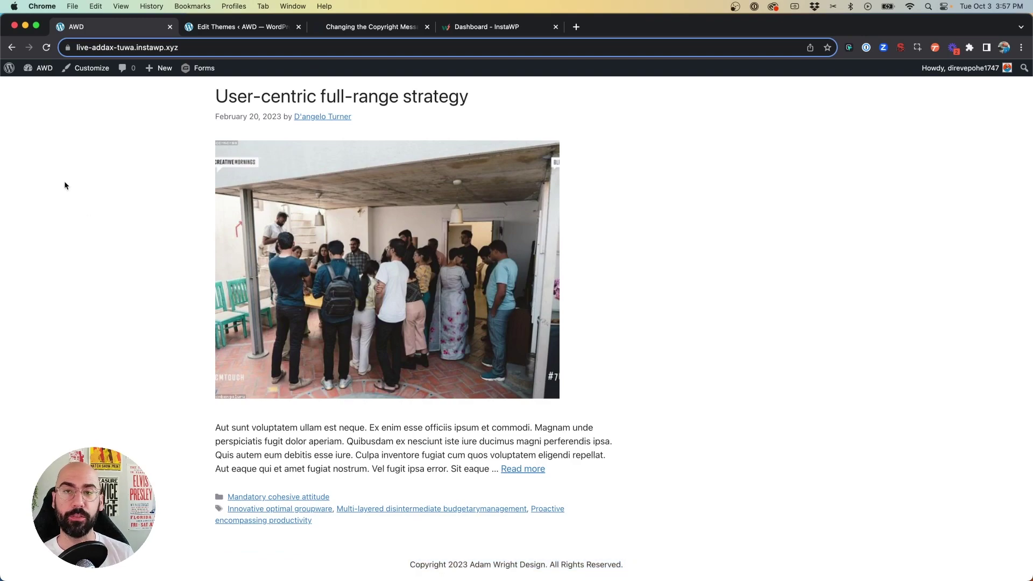
click(147, 243)
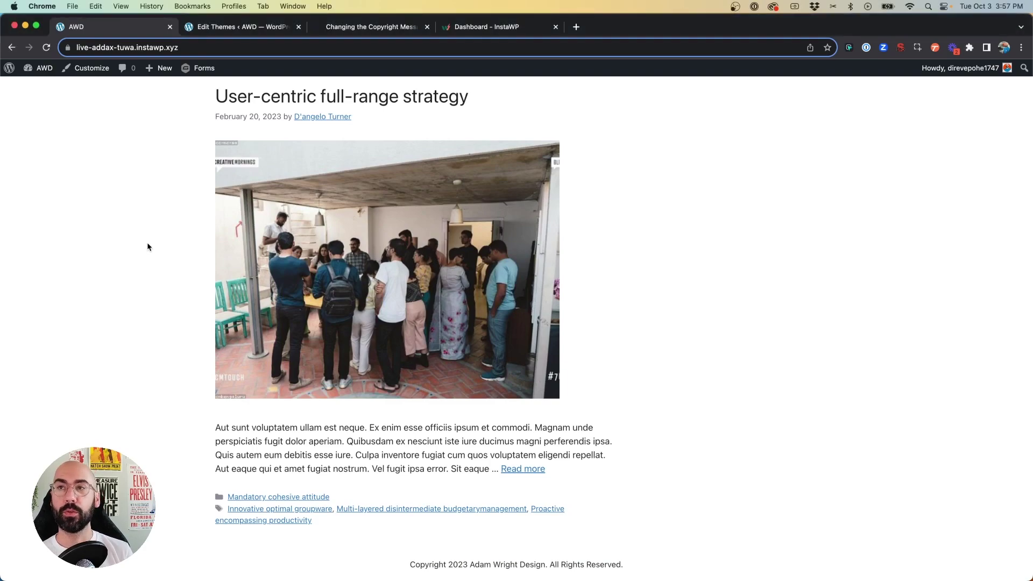
scroll(147, 242, up, 1)
Delete the copyright filter code from lines 3–8 of functions.php and save the file.
click(226, 28)
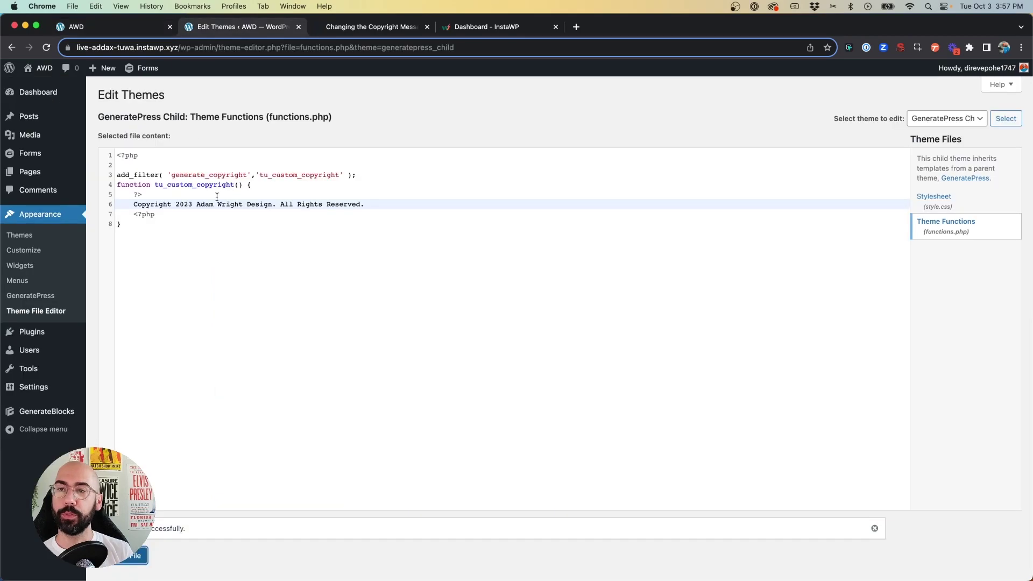
drag(169, 234, 106, 181)
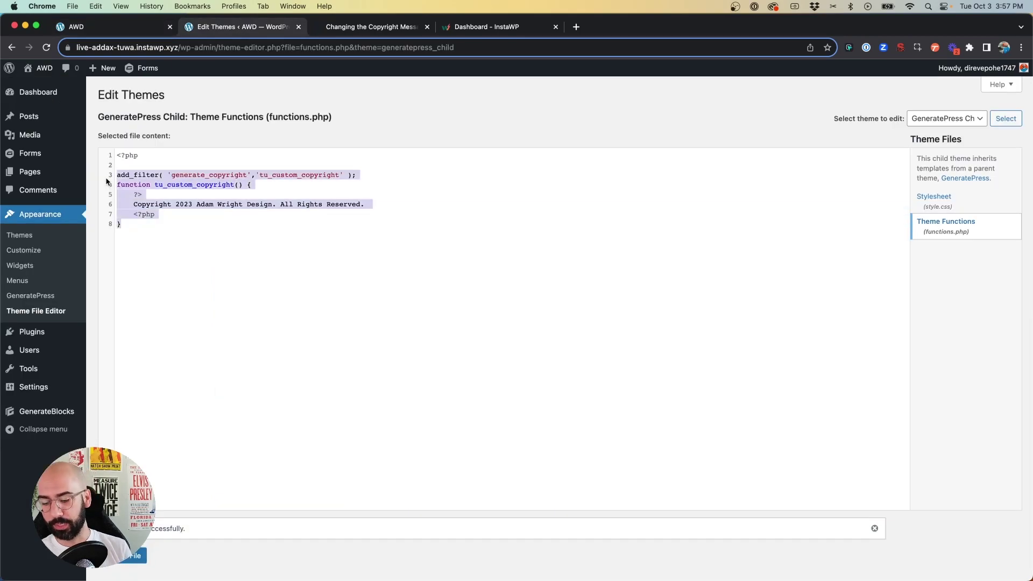
key(BackSpace)
key(BackSpace)
key(BackSpace)
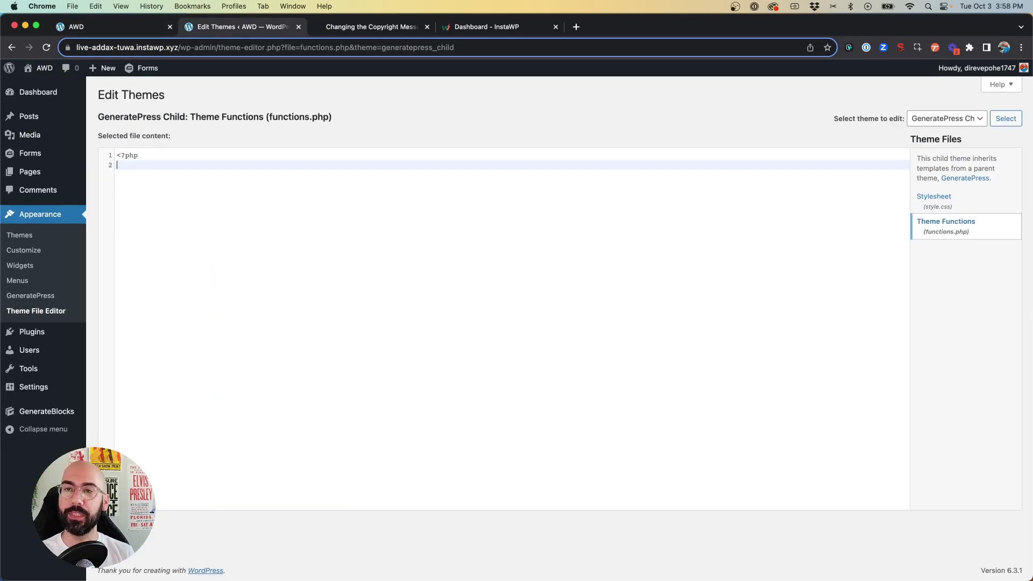
click(131, 556)
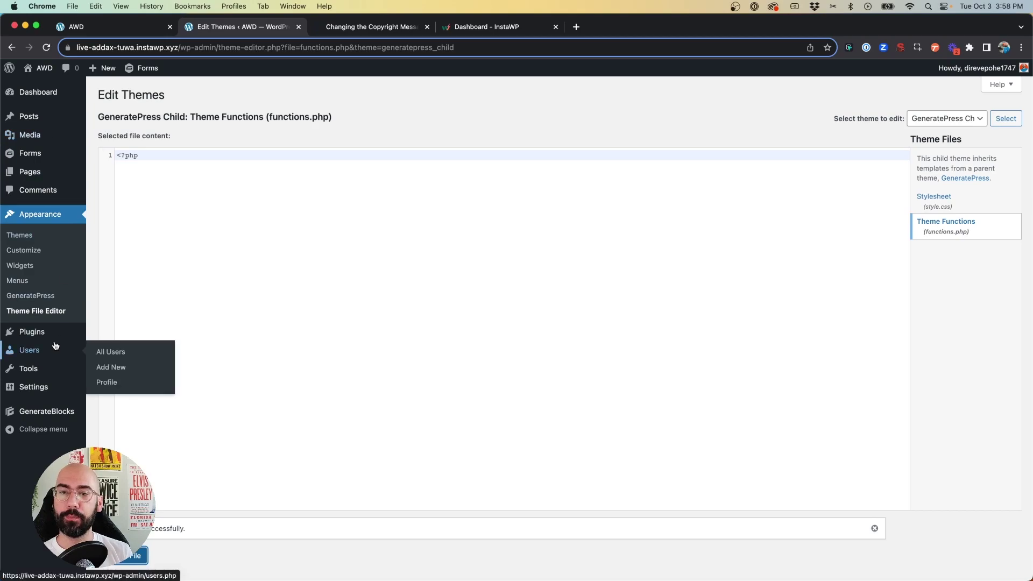
Activate the GP Premium plugin on the Plugins page.
click(39, 336)
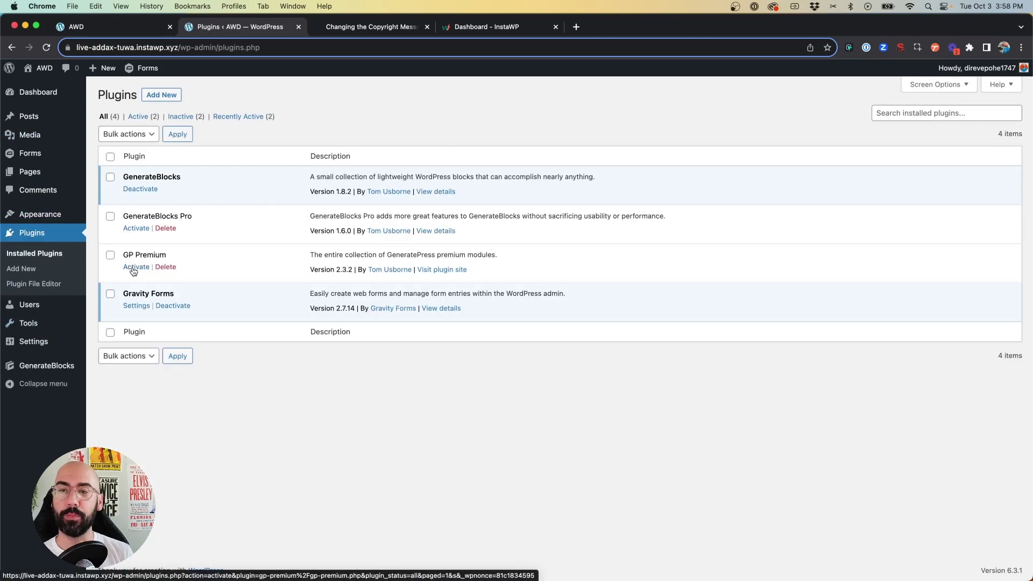
click(134, 269)
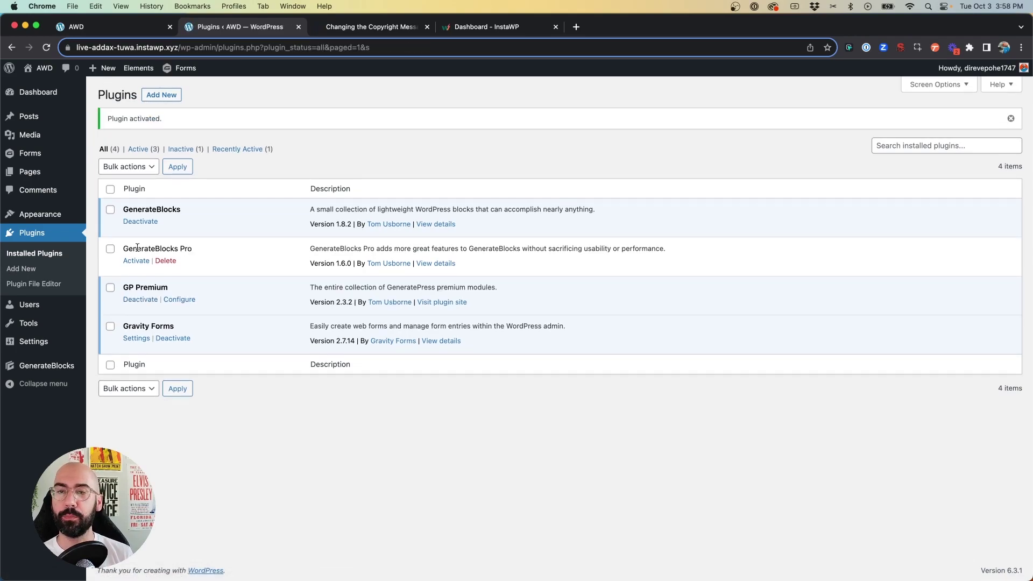
mouse_move(48, 310)
mouse_move(42, 220)
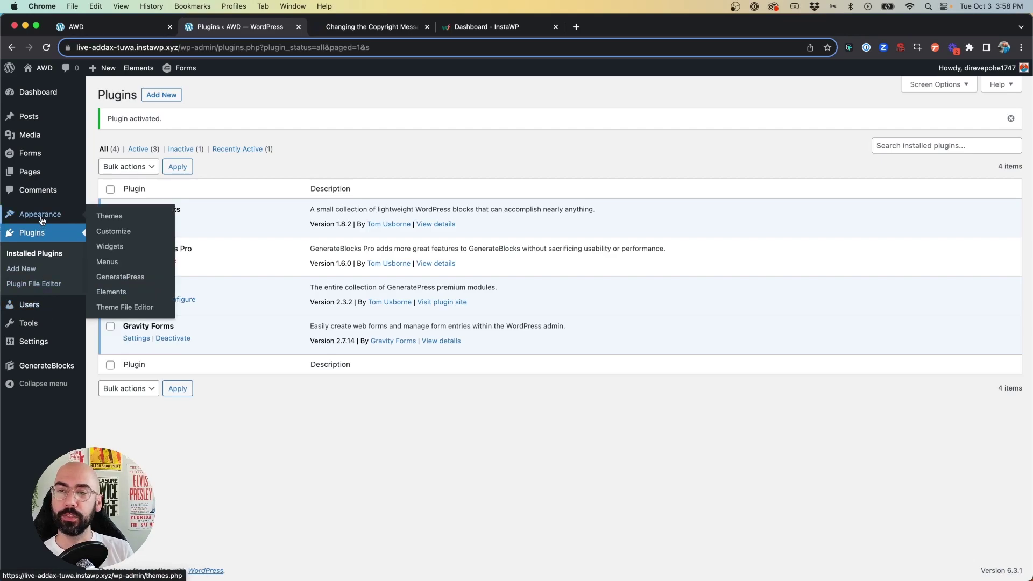
Activate the Copyright module in the Modules list of the GeneratePress dashboard.
click(116, 277)
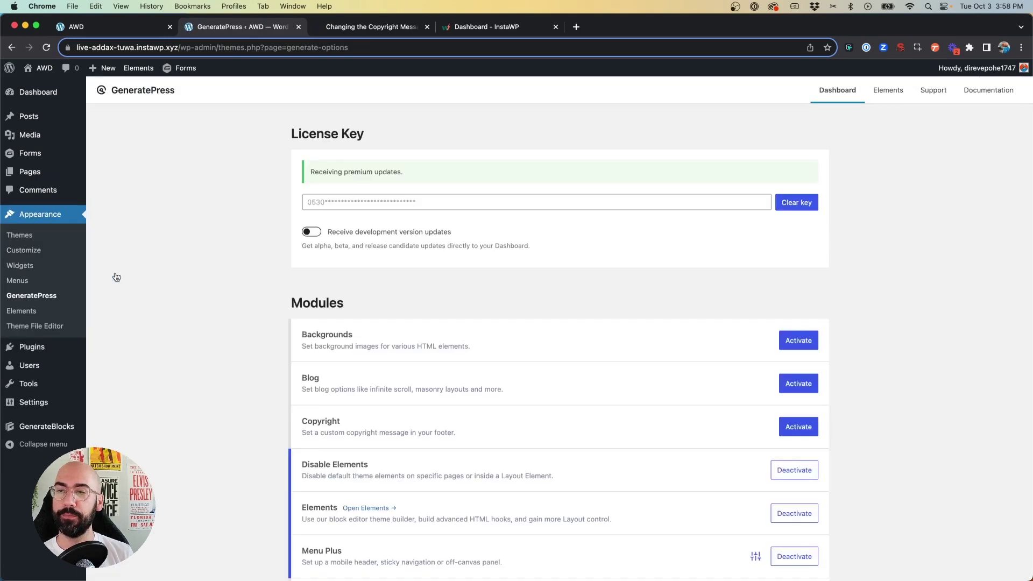
scroll(357, 322, down, 4)
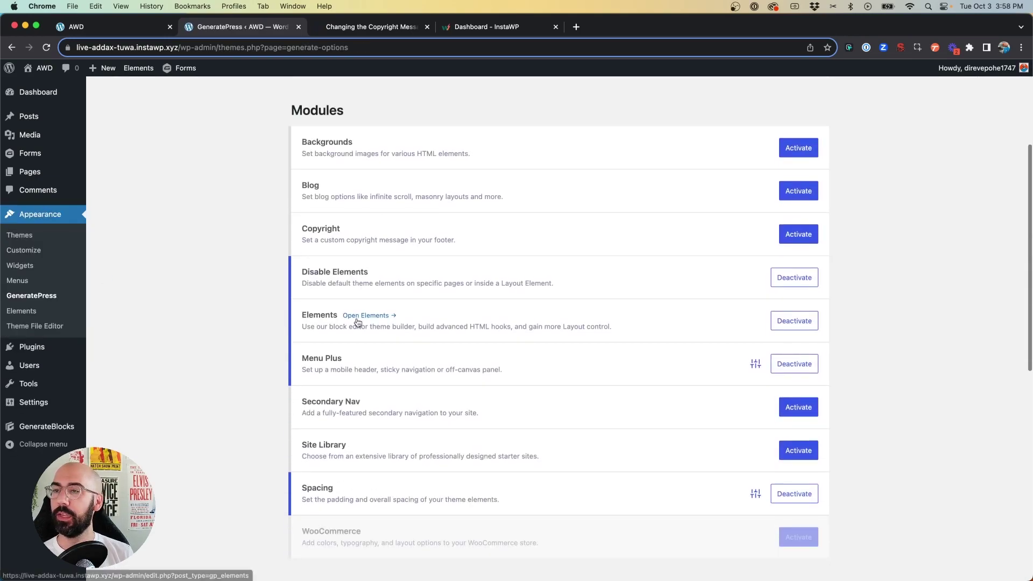
drag(301, 227, 451, 240)
click(451, 240)
scroll(455, 242, down, 1)
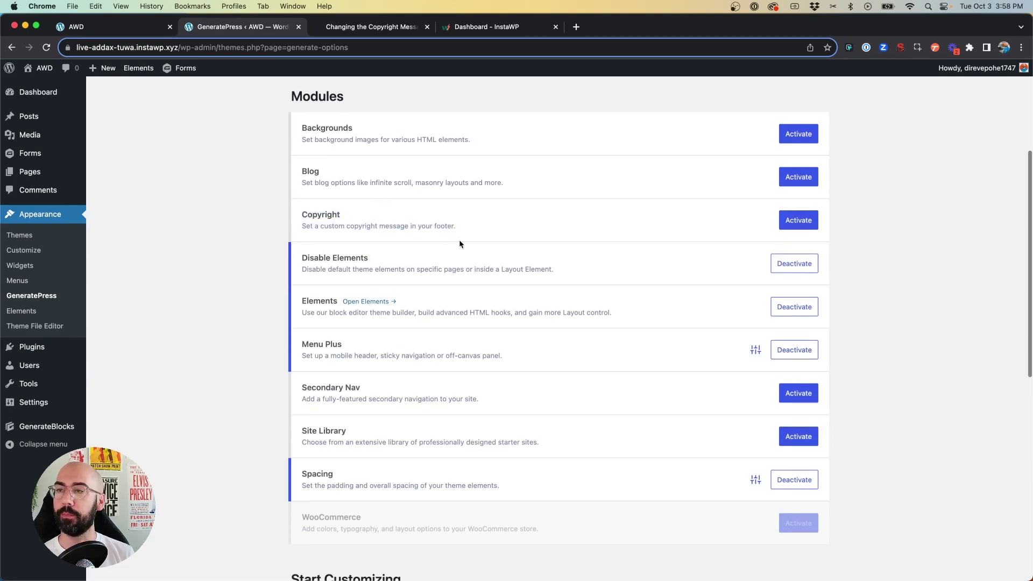
click(799, 220)
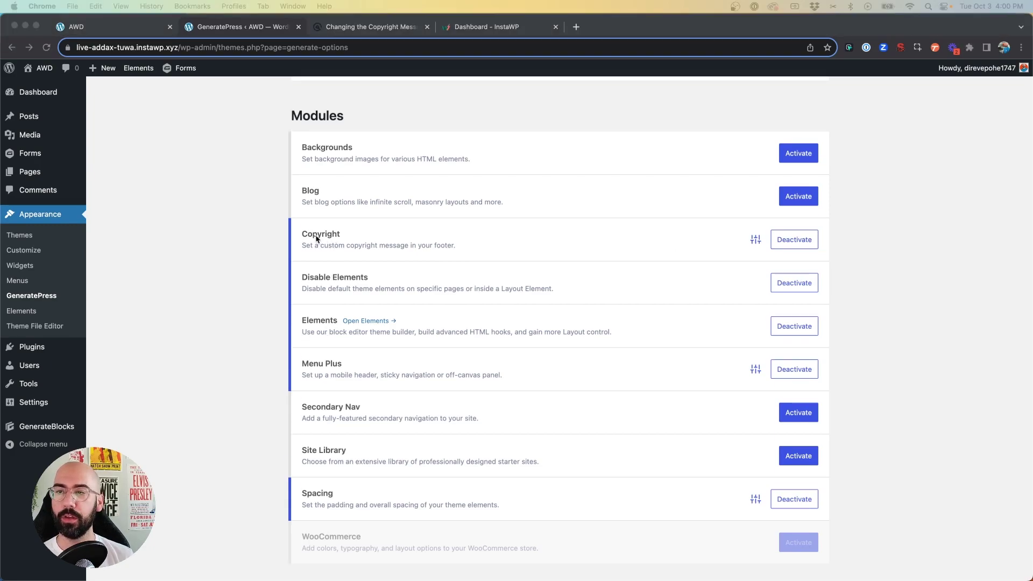
click(237, 234)
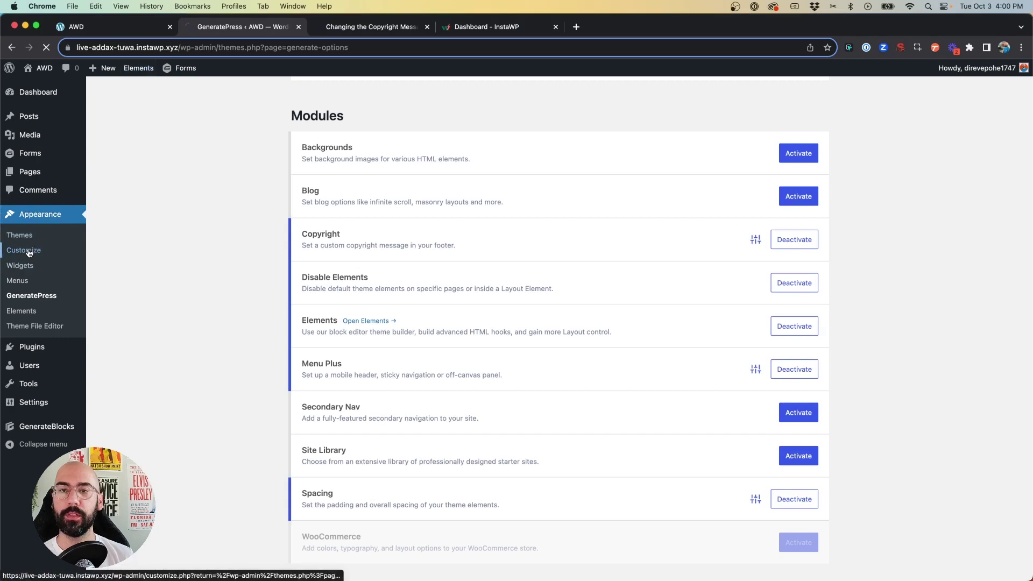
Open Customizer Layout > Footer, view the © 2023 footer credit, and focus the empty Copyright field.
click(29, 251)
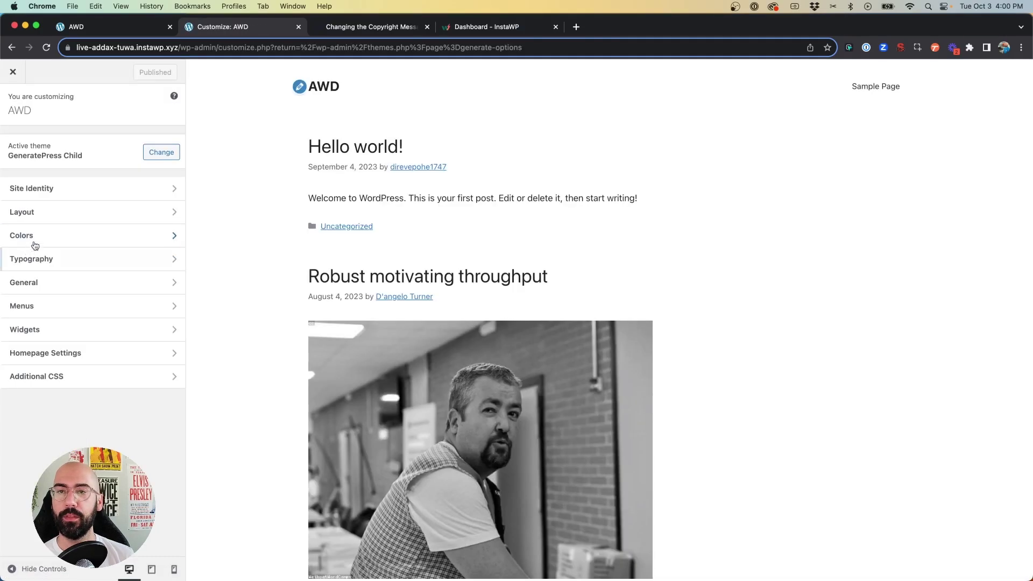
click(46, 216)
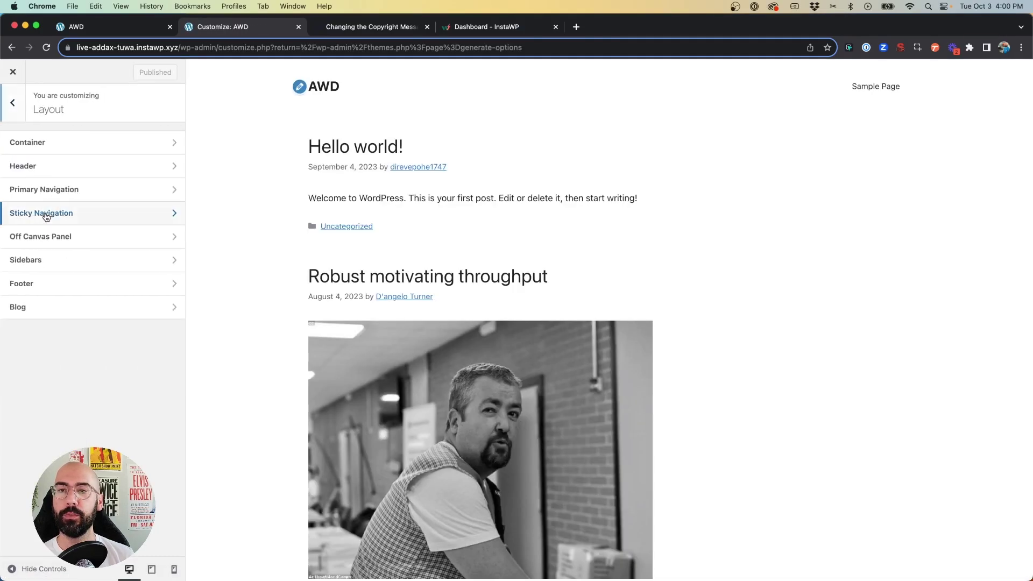
click(52, 286)
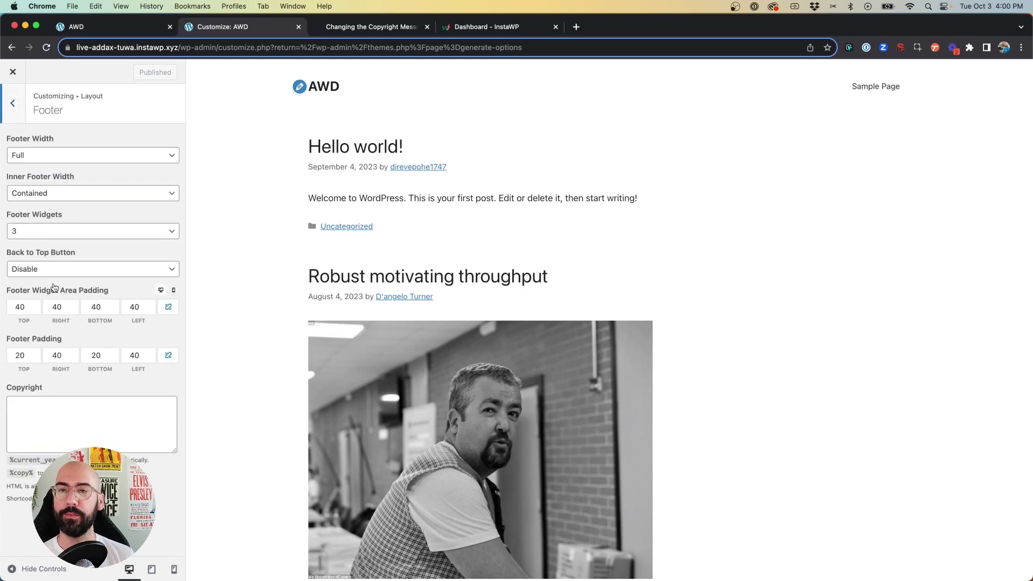
scroll(237, 219, down, 15)
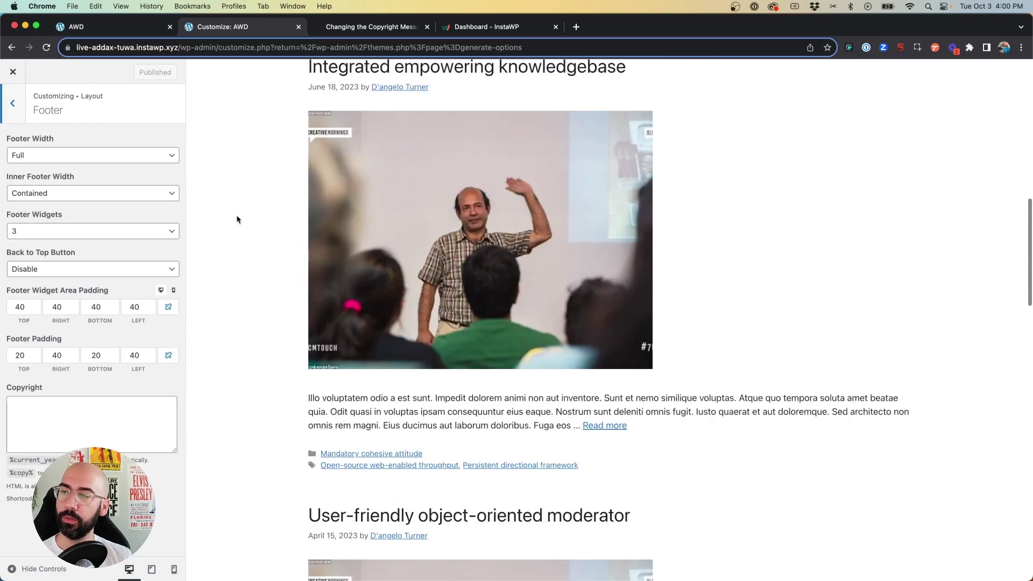
scroll(237, 219, down, 12)
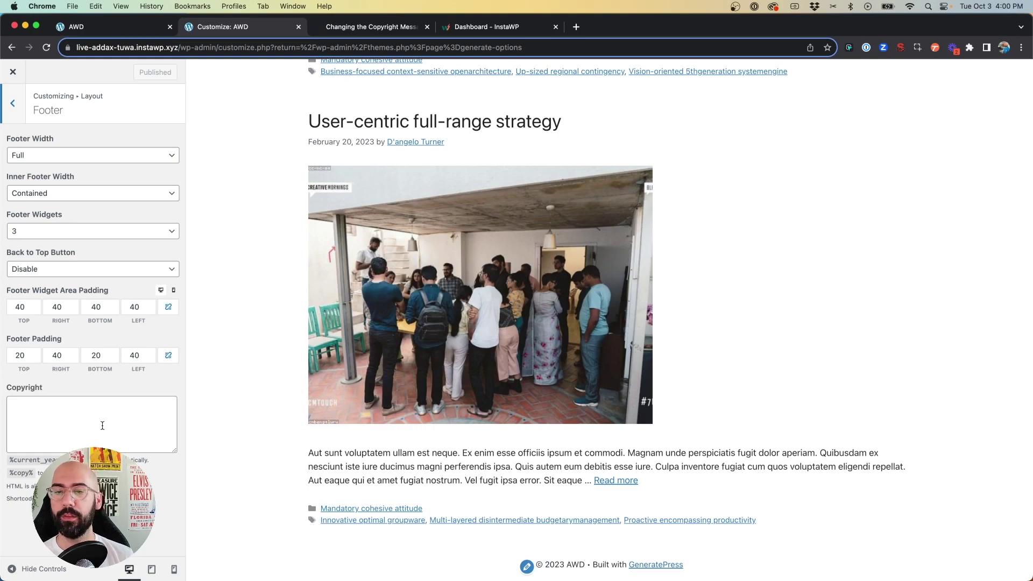
click(69, 413)
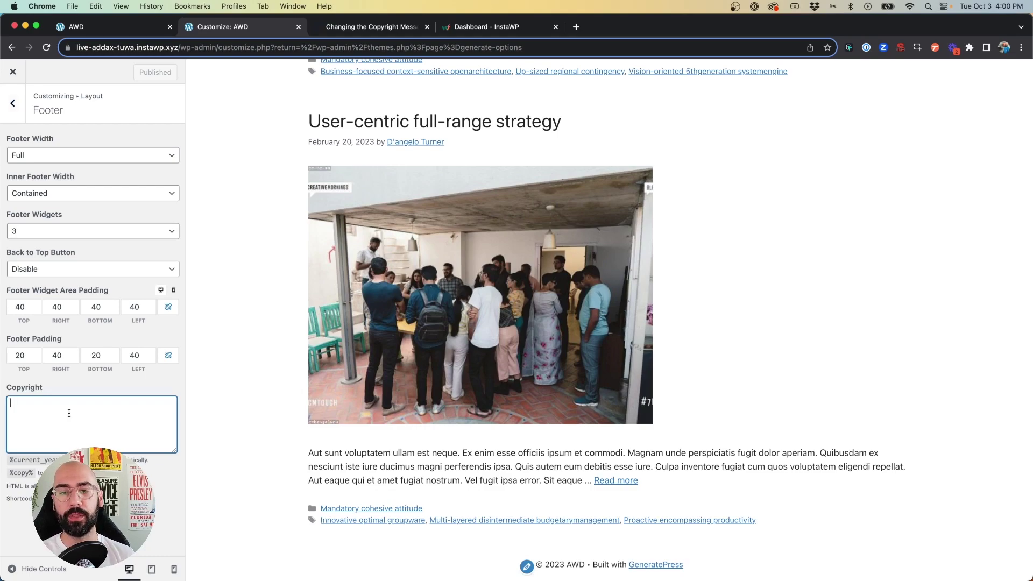
Enter 'Copyright %current_year%' plus the company name and 'All Rights Reserved.' in the Copyright field.
text(C)
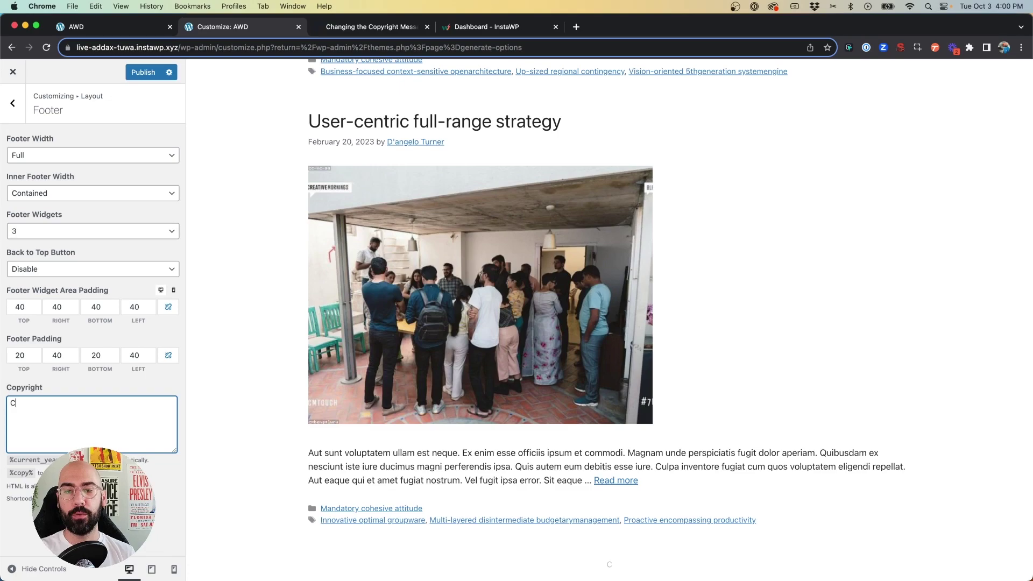
text(opy right)
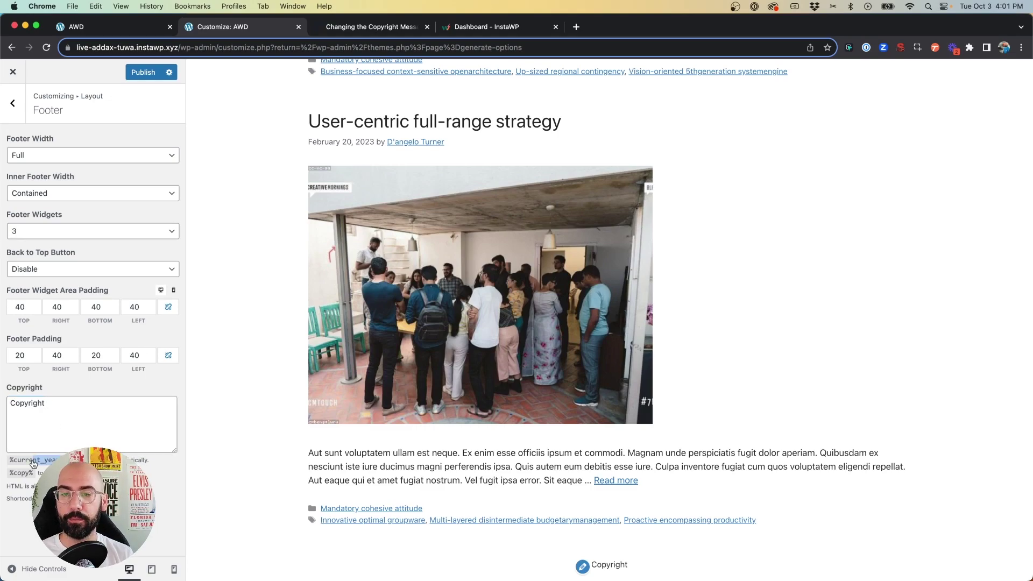
drag(24, 463, 11, 464)
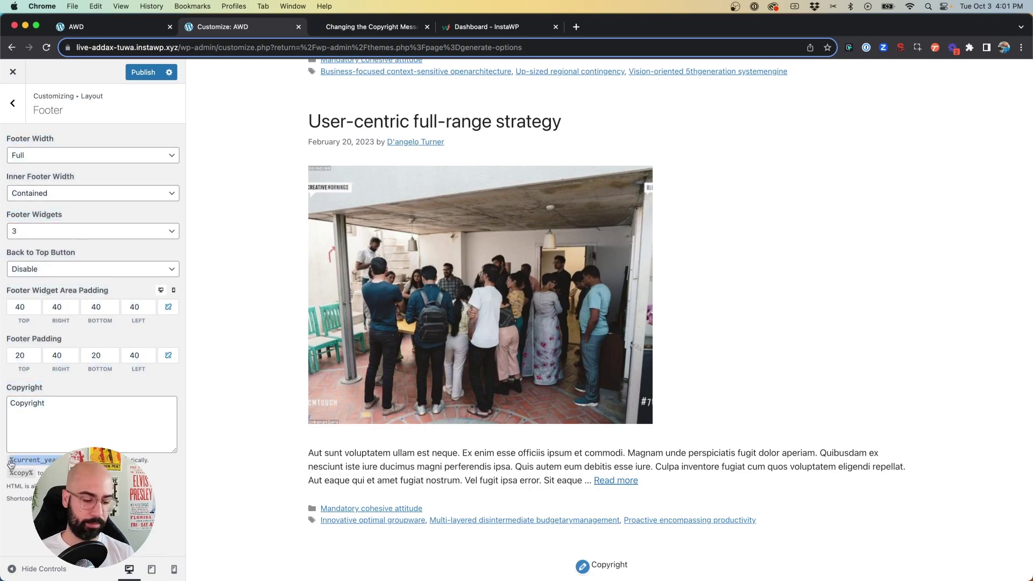
key(super+c)
click(48, 408)
key(super+v)
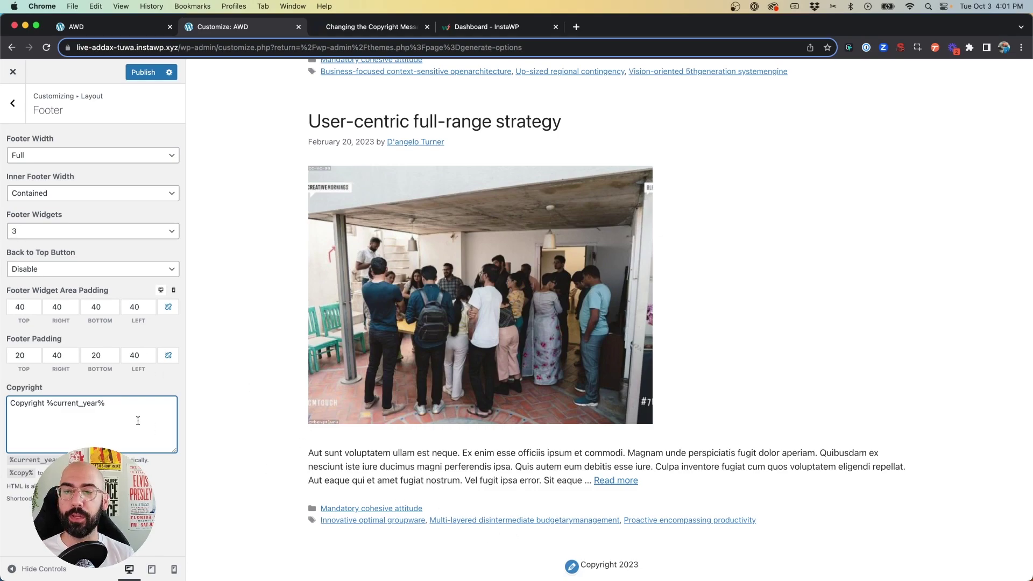
text(Adam Wr)
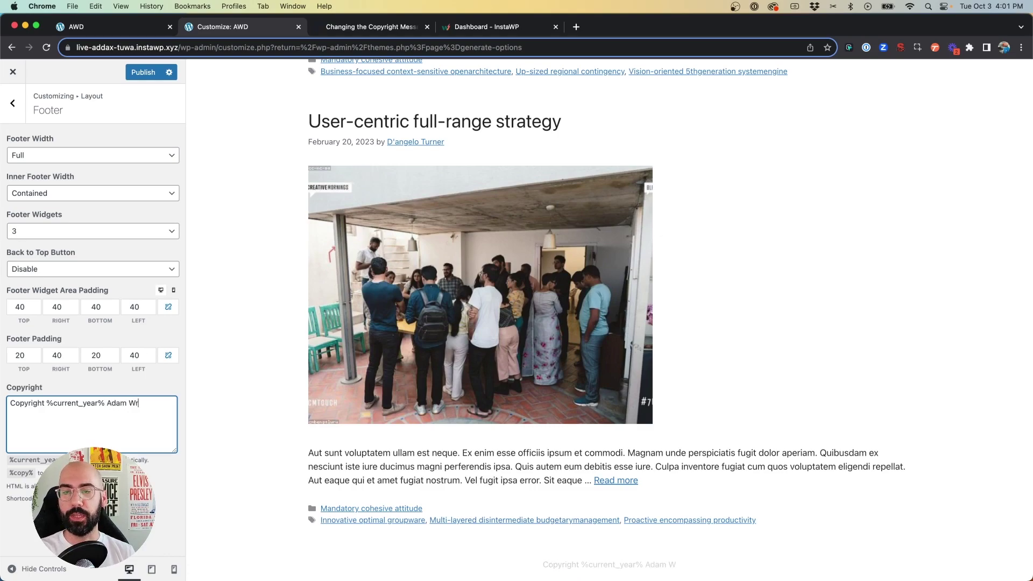
text(ight Design. Al)
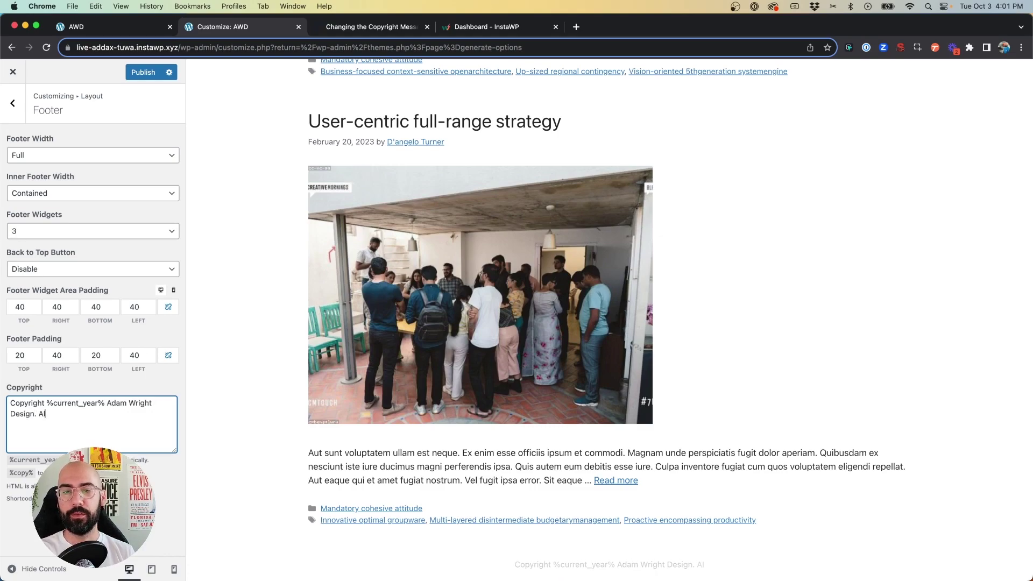
text(l Rights Re)
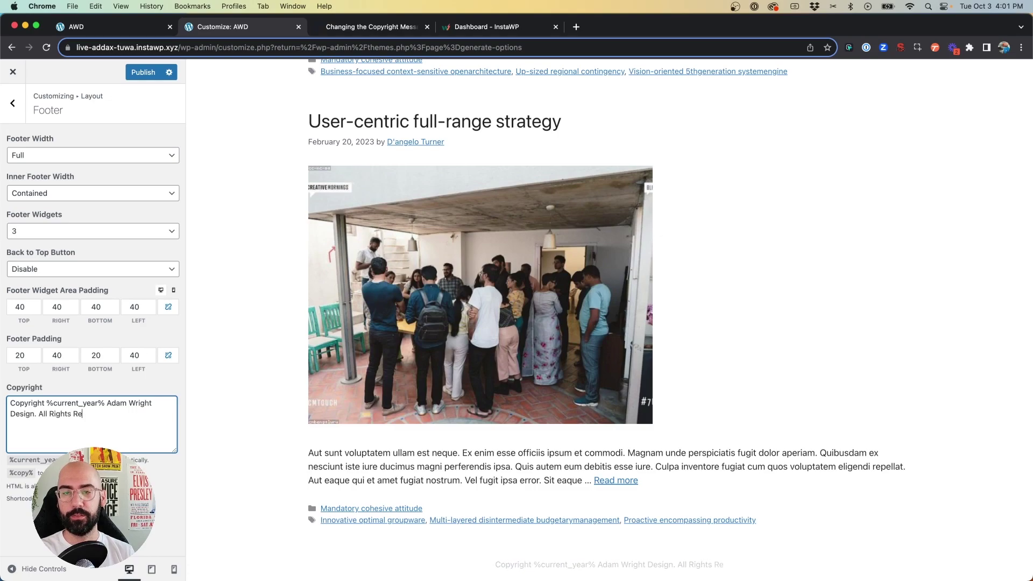
text(served.)
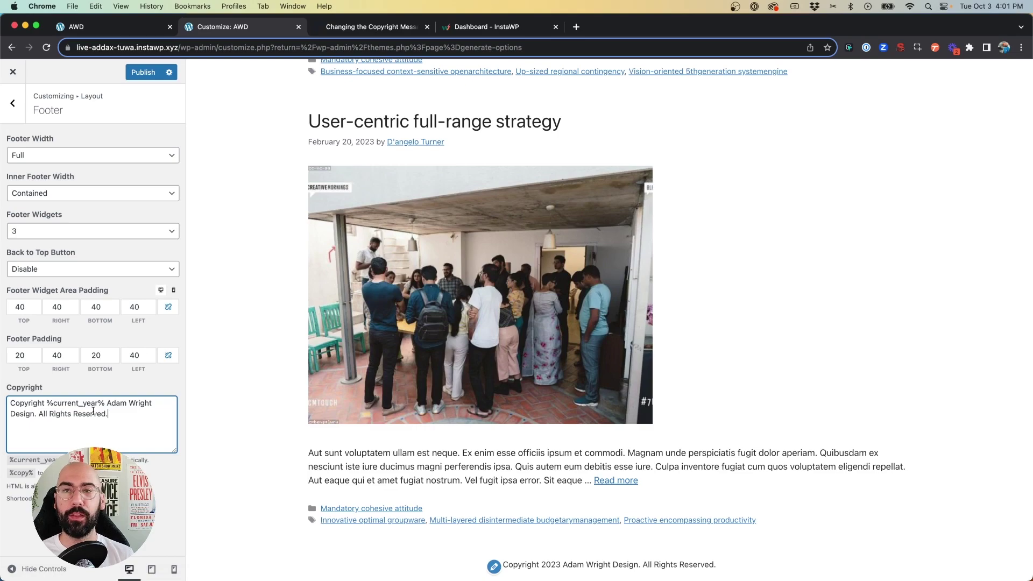
Publish the Customizer changes so the new footer copyright goes live.
click(138, 70)
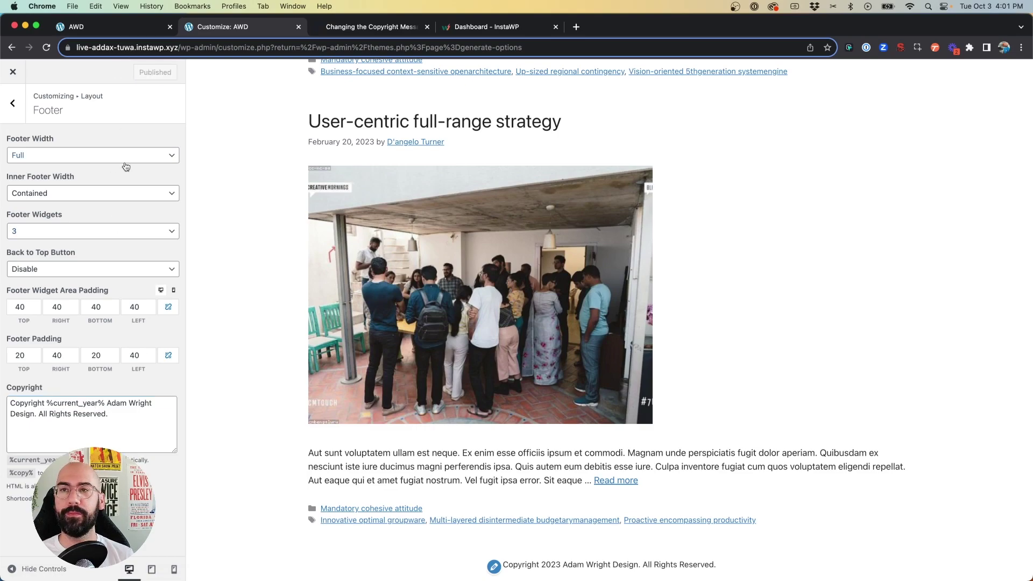